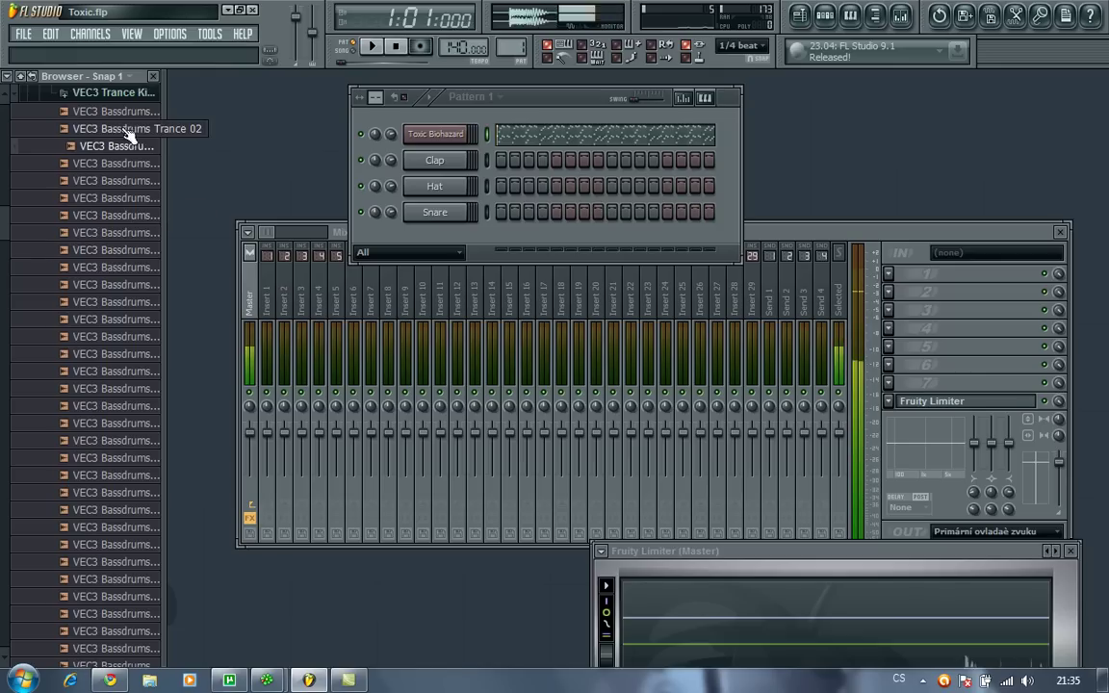
Load the VEC3 Bassdrums Trance 01 sample in place of the Clap channel and fill every fourth step.
{"action": "right_click", "coordinate": [443, 160]}
{"action": "left_click", "coordinate": [504, 305]}
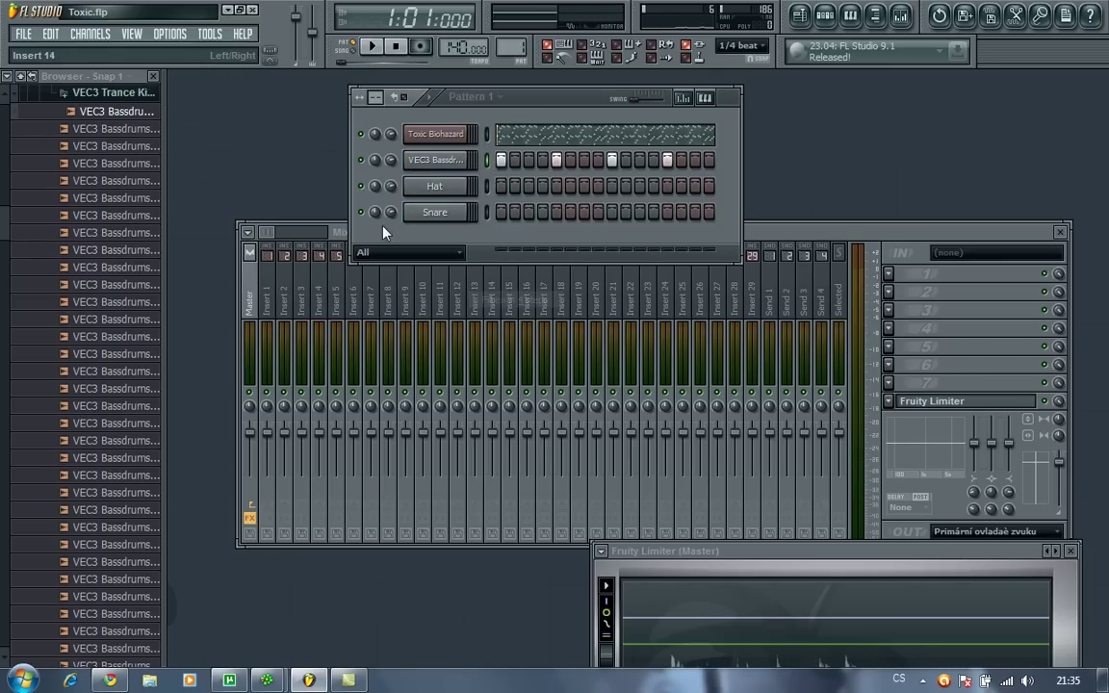
Load VEC3 Claps 006 in place of the Hat channel and place claps on steps 5 and 13.
{"action": "left_click", "coordinate": [82, 112]}
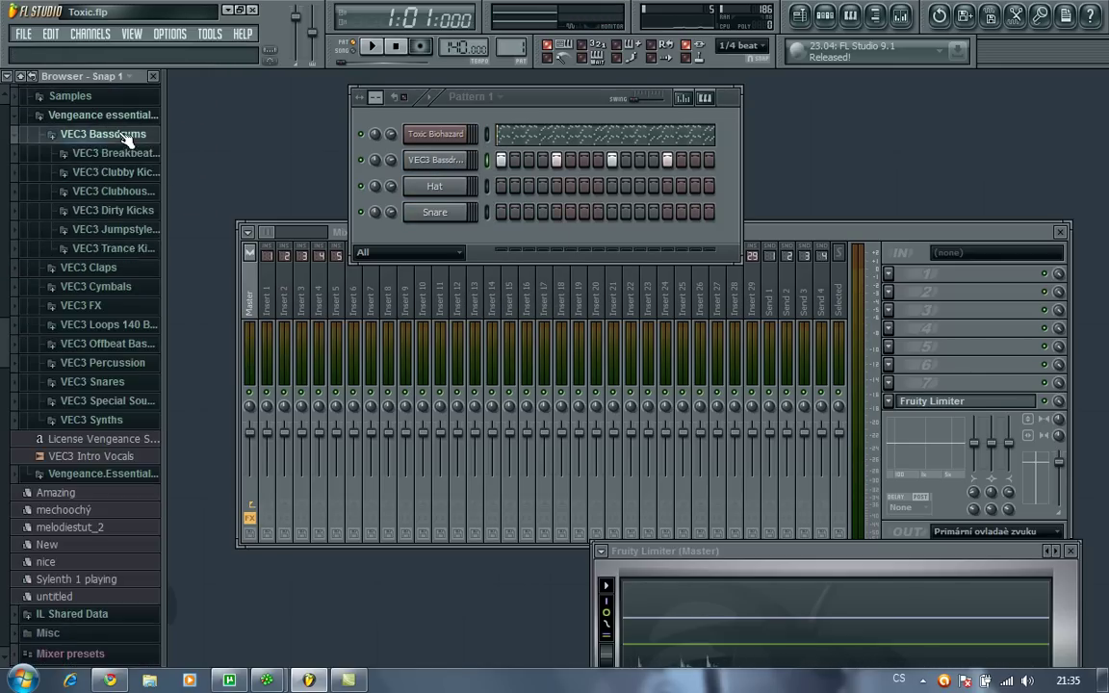
{"action": "left_click", "coordinate": [115, 153]}
{"action": "left_click", "coordinate": [122, 199]}
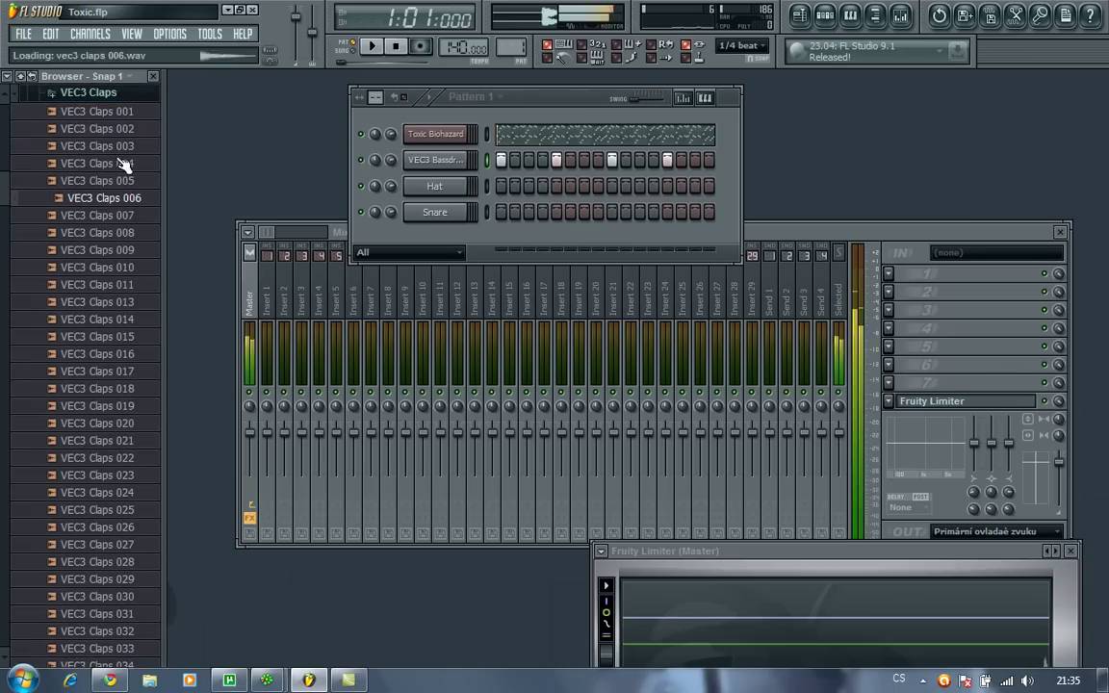
{"action": "left_click_drag", "start_coordinate": [127, 198], "coordinate": [458, 197]}
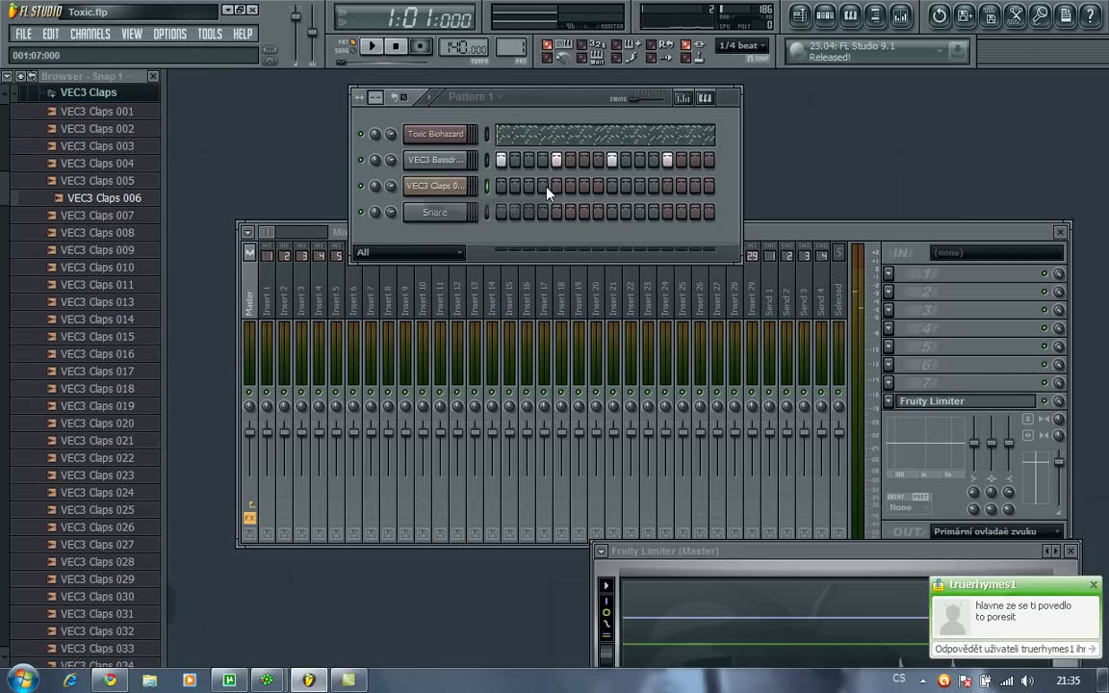
{"action": "left_click", "coordinate": [668, 185]}
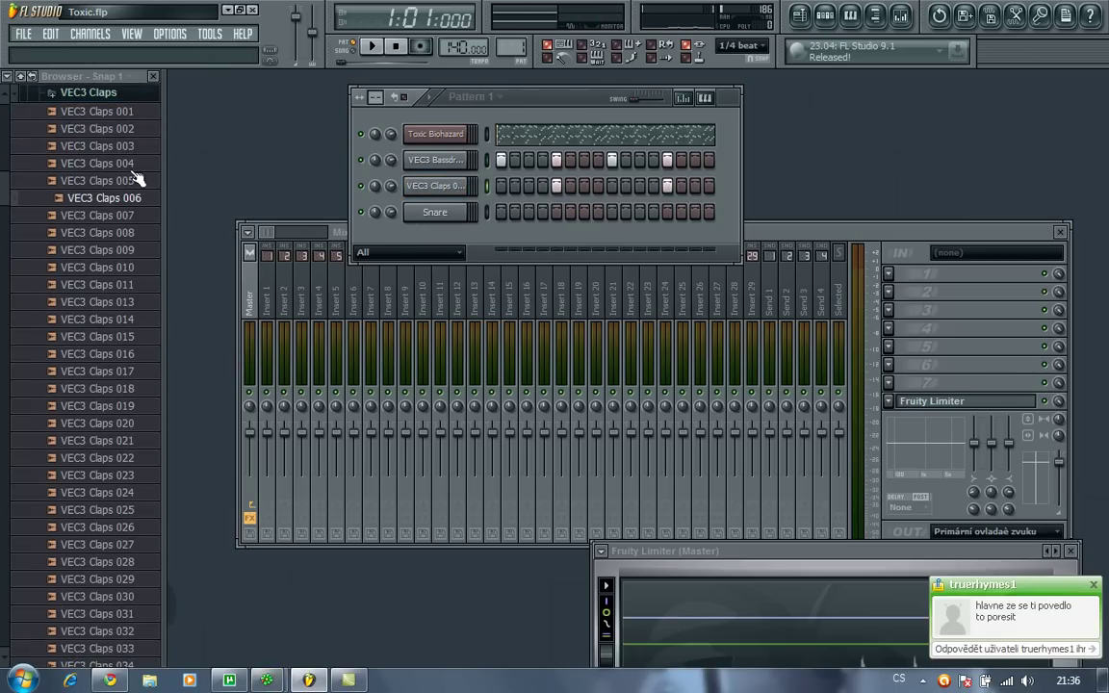
Load VEC3 Cymbals HH Open 014 in place of the Snare channel and place hits on steps 3, 7, 11 and 15.
{"action": "left_click", "coordinate": [77, 93]}
{"action": "scroll", "coordinate": [121, 159], "scroll_direction": "up", "scroll_amount": 3}
{"action": "left_click", "coordinate": [104, 212]}
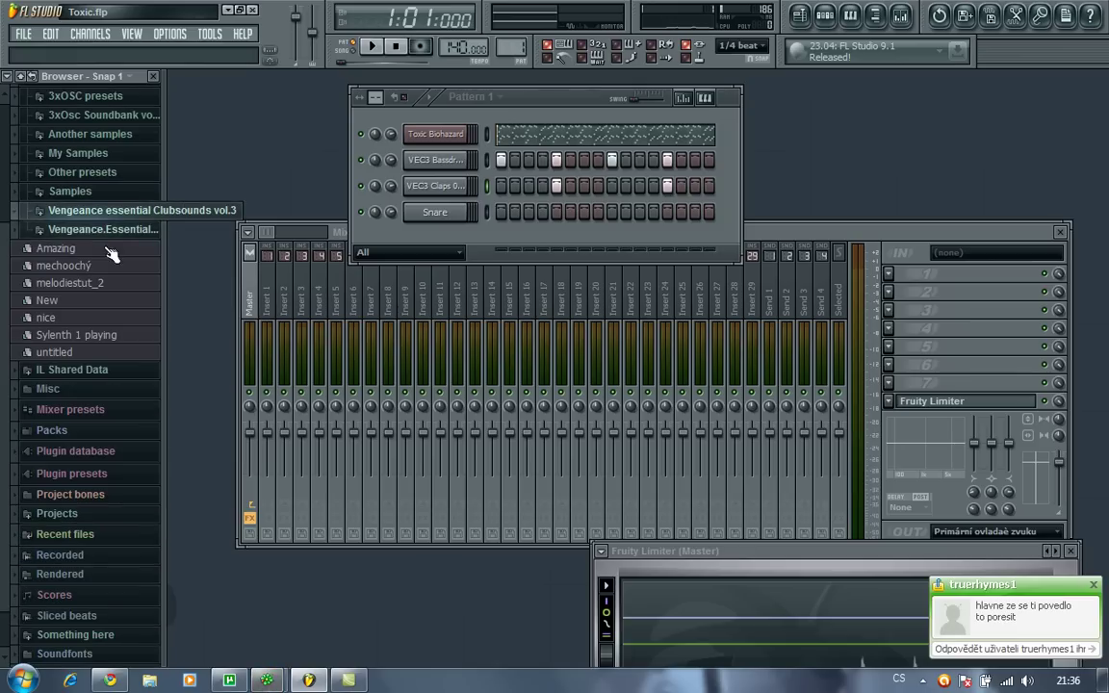
{"action": "left_click", "coordinate": [102, 215]}
{"action": "left_click", "coordinate": [97, 267]}
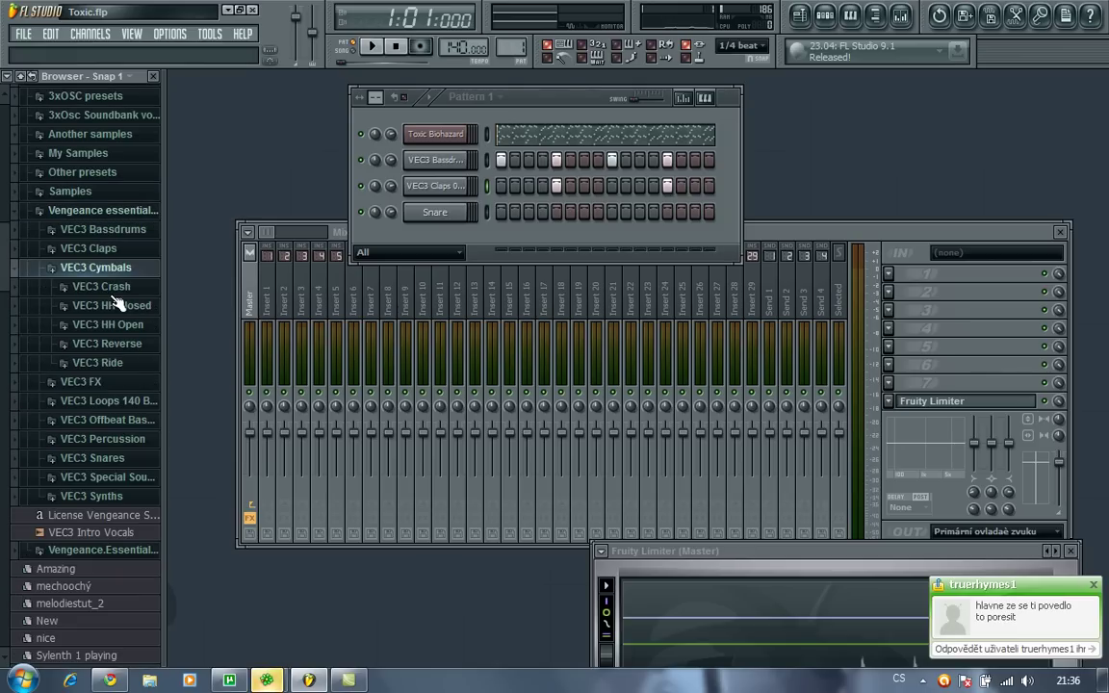
{"action": "left_click", "coordinate": [108, 328]}
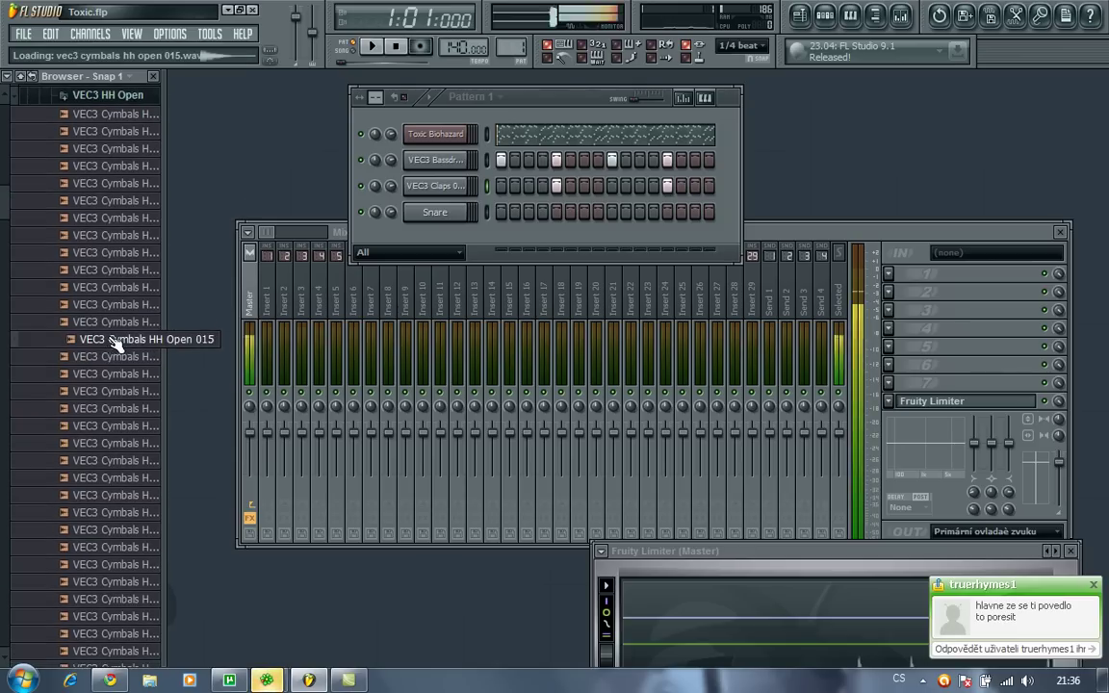
{"action": "left_click", "coordinate": [125, 344]}
{"action": "left_click", "coordinate": [120, 320]}
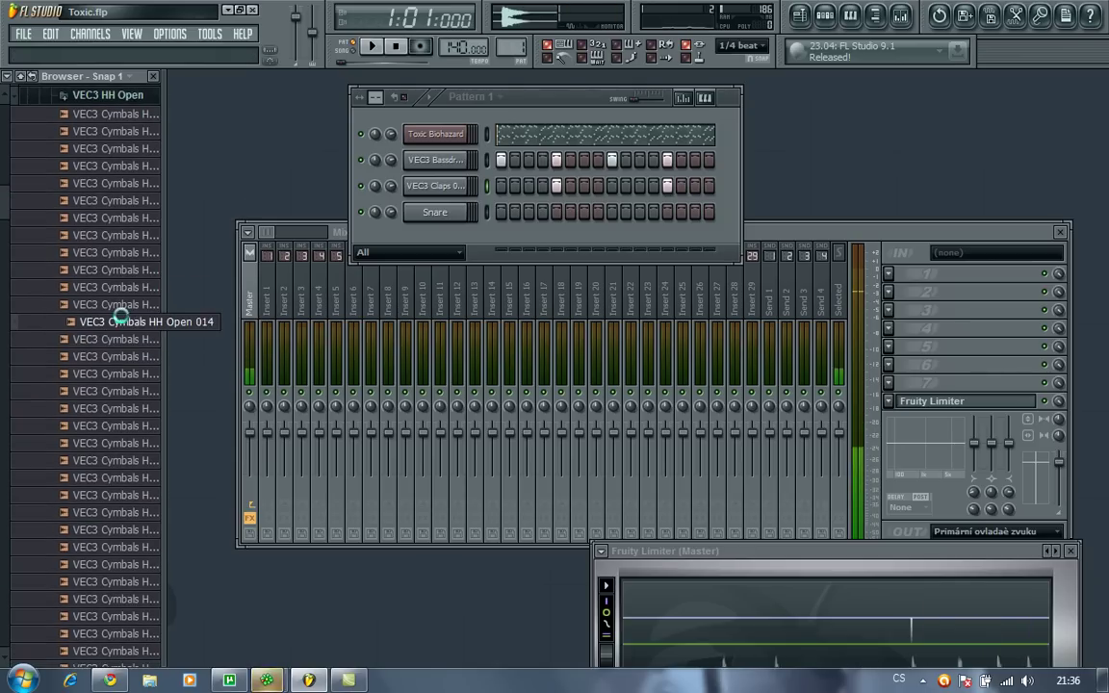
{"action": "left_click_drag", "start_coordinate": [193, 314], "coordinate": [435, 212]}
{"action": "left_click", "coordinate": [528, 212]}
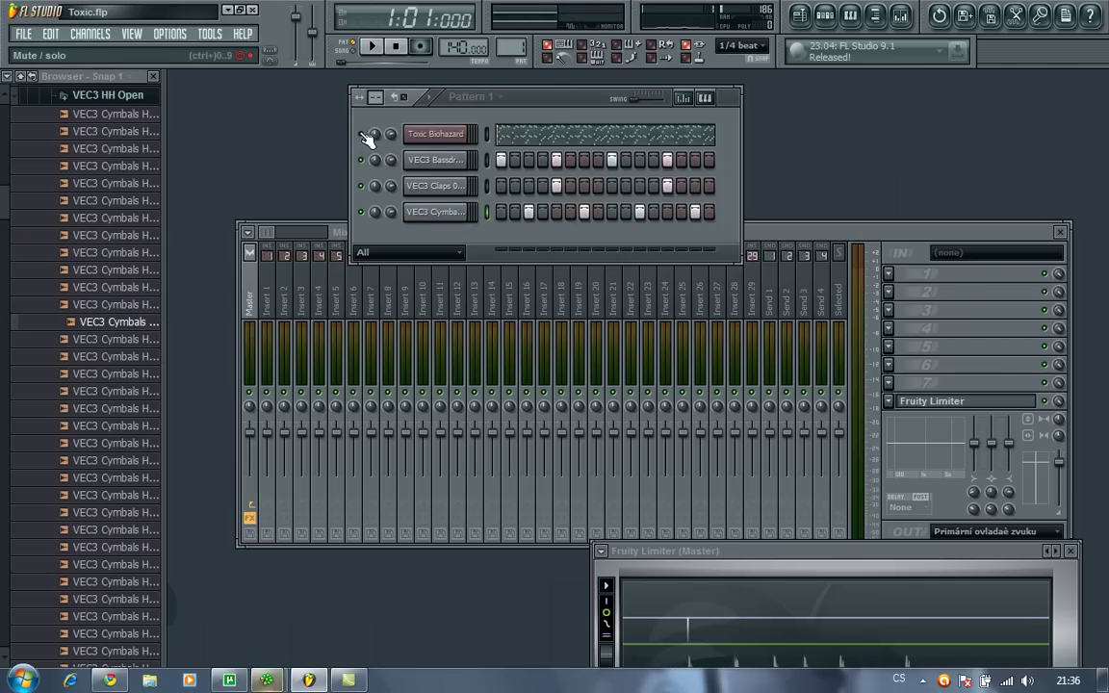
Play back the drum pattern with the Toxic Biohazard channel muted, then stop playback.
{"action": "left_click", "coordinate": [372, 46]}
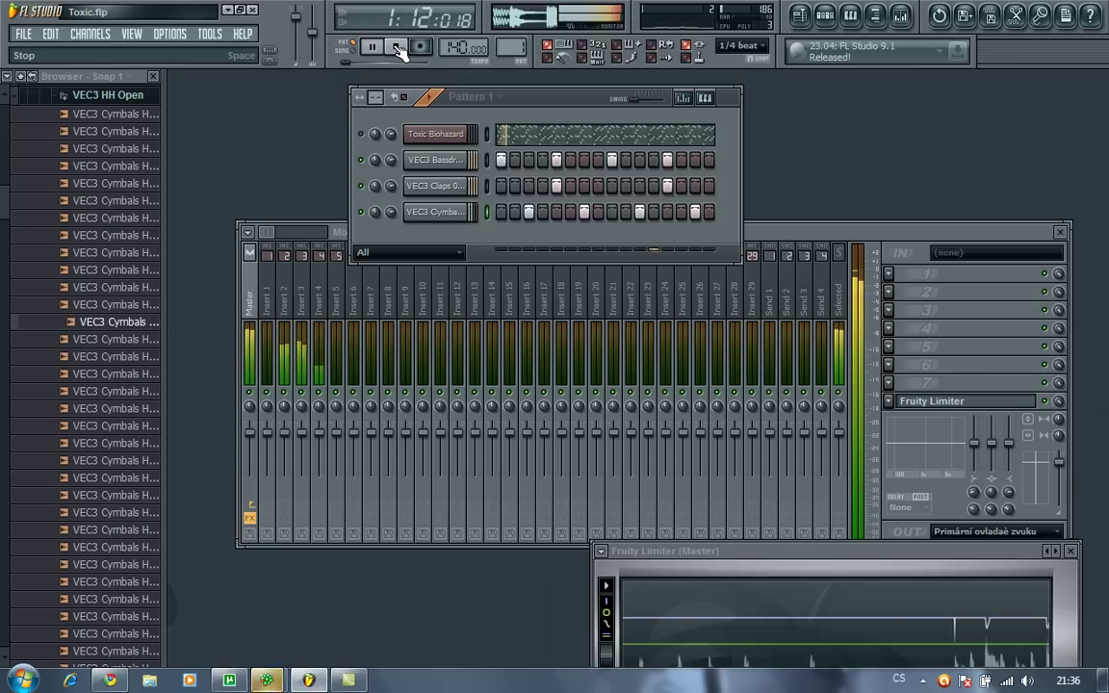
{"action": "left_click", "coordinate": [397, 47]}
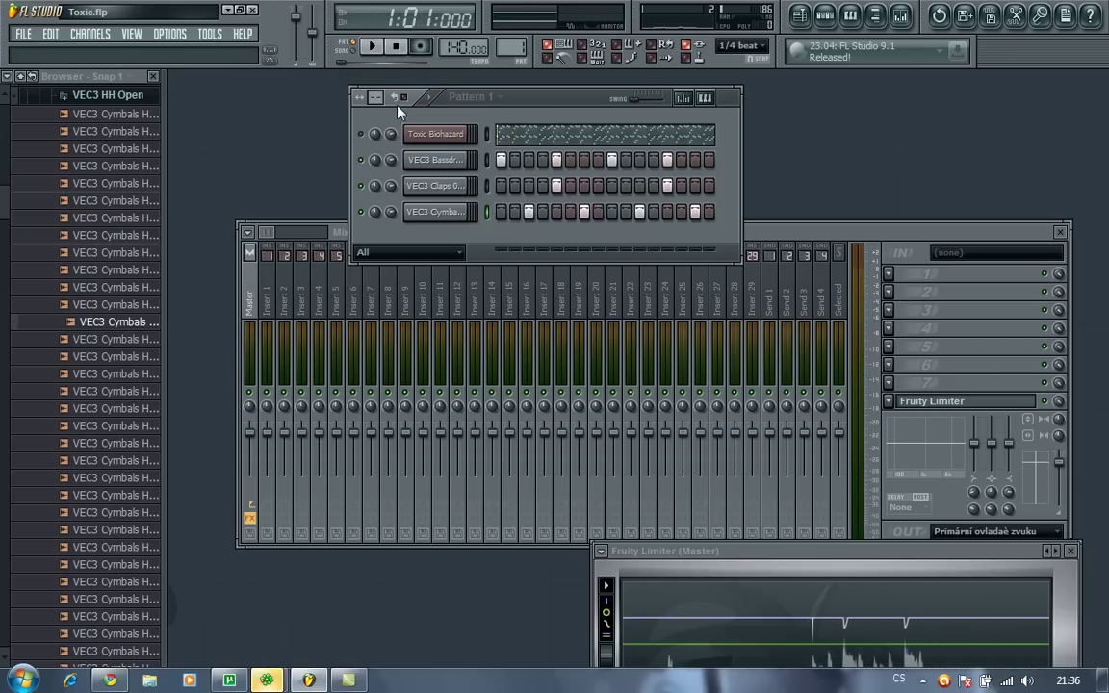
{"action": "left_click", "coordinate": [372, 45]}
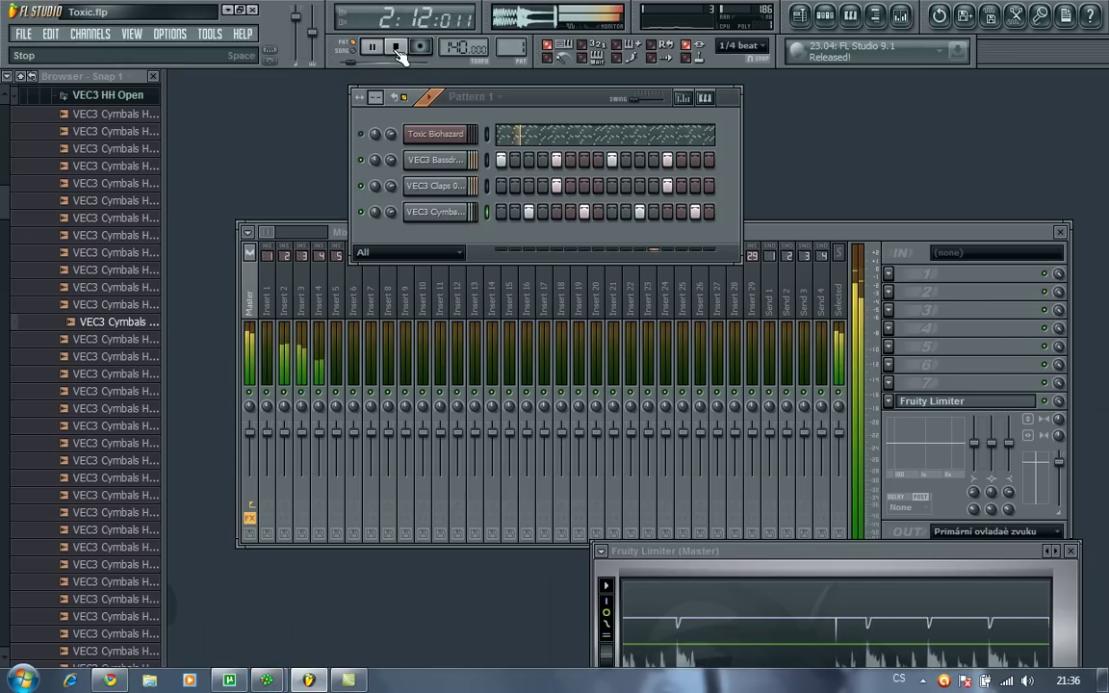
{"action": "left_click", "coordinate": [397, 47]}
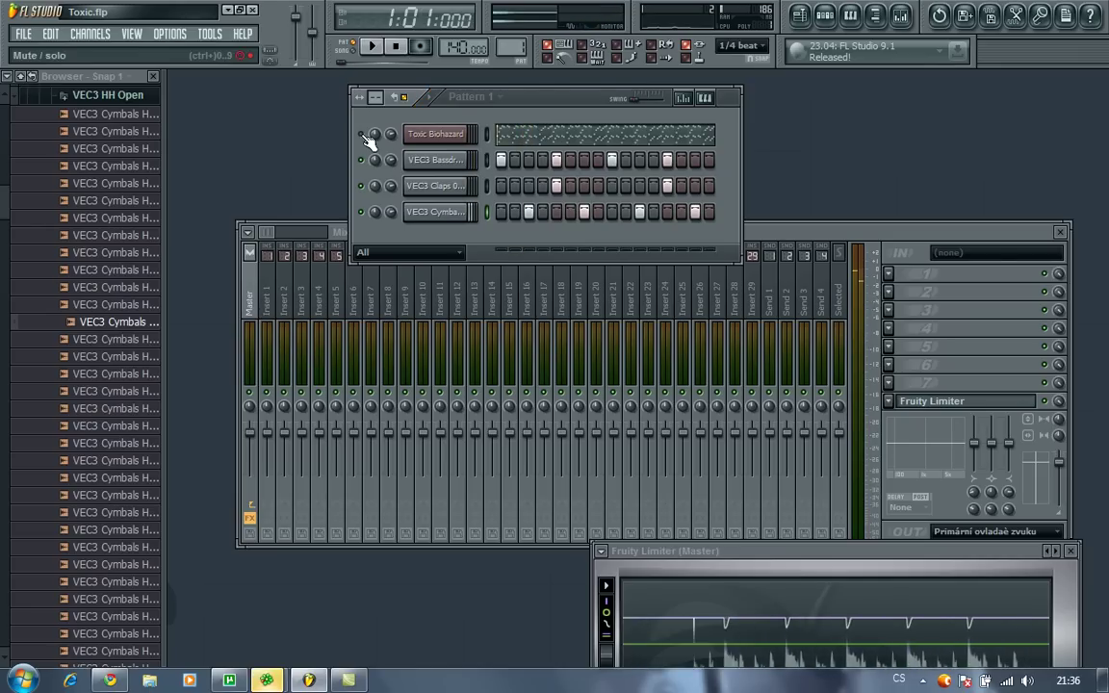
Play the full pattern with Toxic Biohazard unmuted and lower that channel's volume.
{"action": "left_click", "coordinate": [374, 48]}
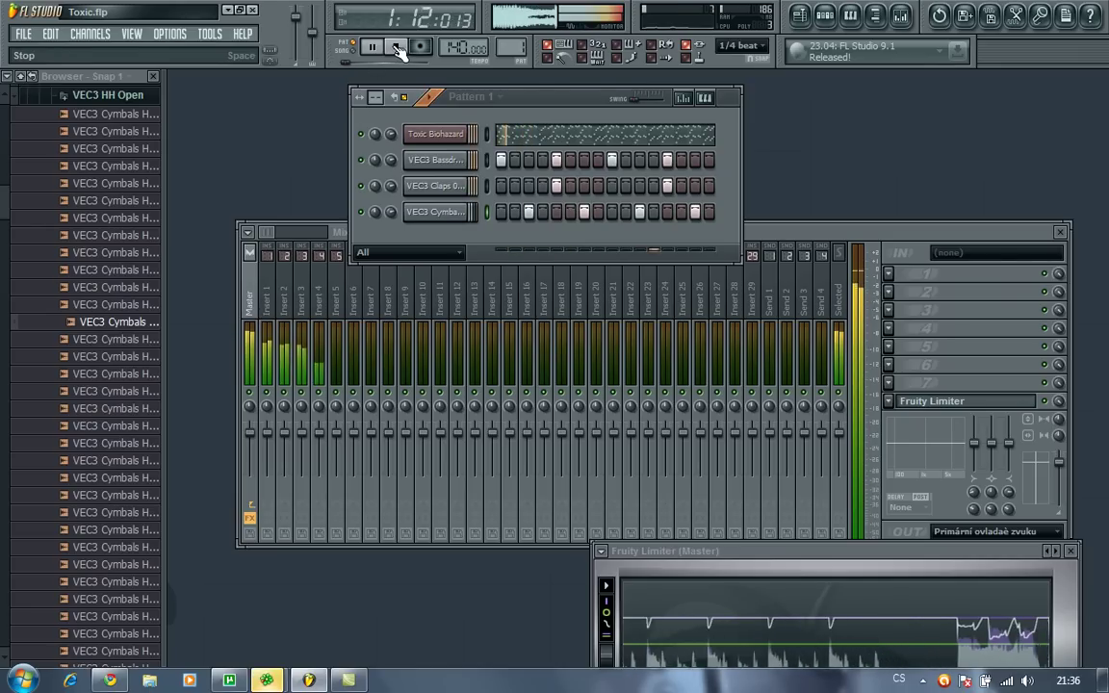
{"action": "left_click_drag", "start_coordinate": [391, 133], "coordinate": [391, 147]}
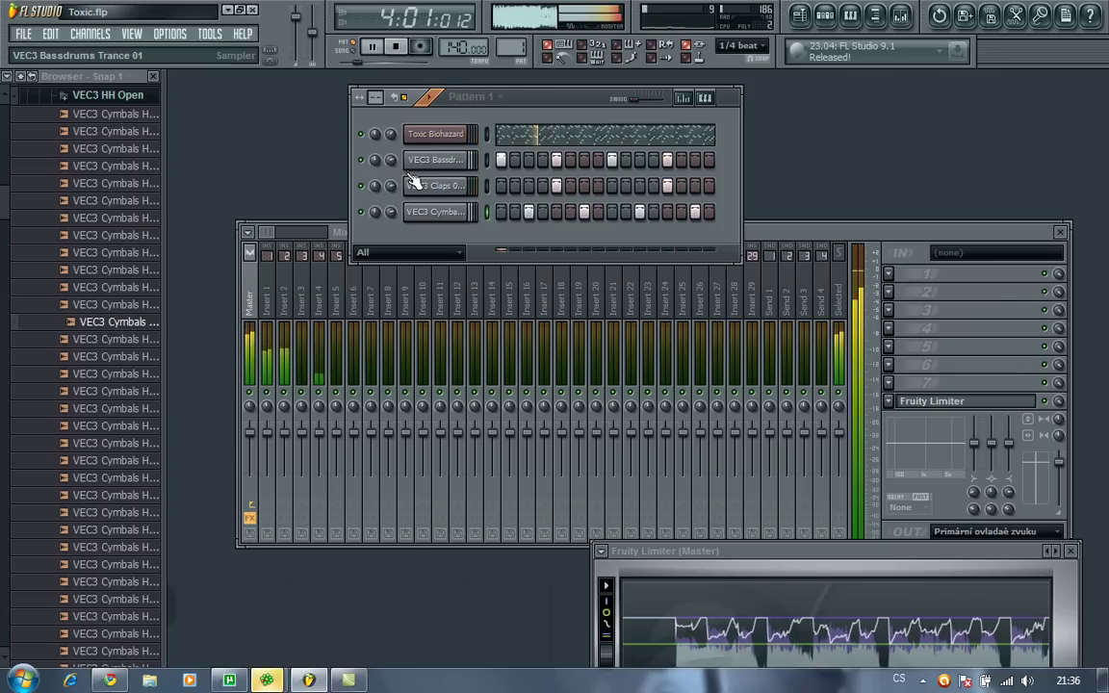
Add a Fruity Parametric EQ to the first effect slot of mixer Insert 2 and load its BassDrum Punch preset.
{"action": "left_click", "coordinate": [286, 301]}
{"action": "left_click", "coordinate": [889, 274]}
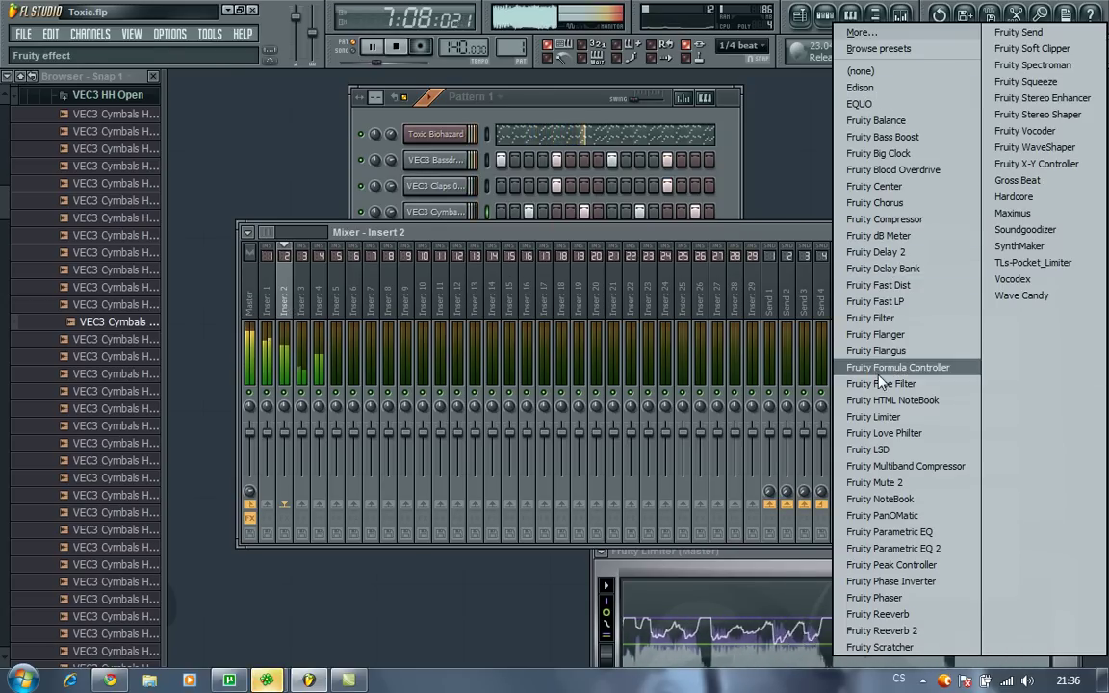
{"action": "left_click", "coordinate": [889, 531]}
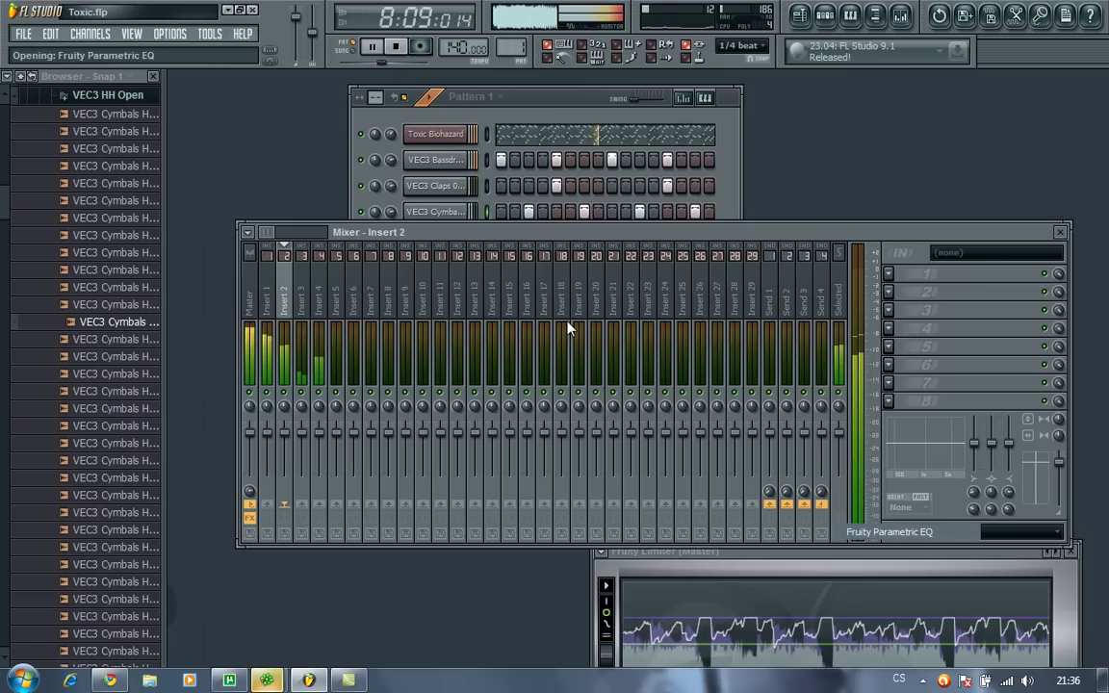
{"action": "left_click", "coordinate": [193, 193]}
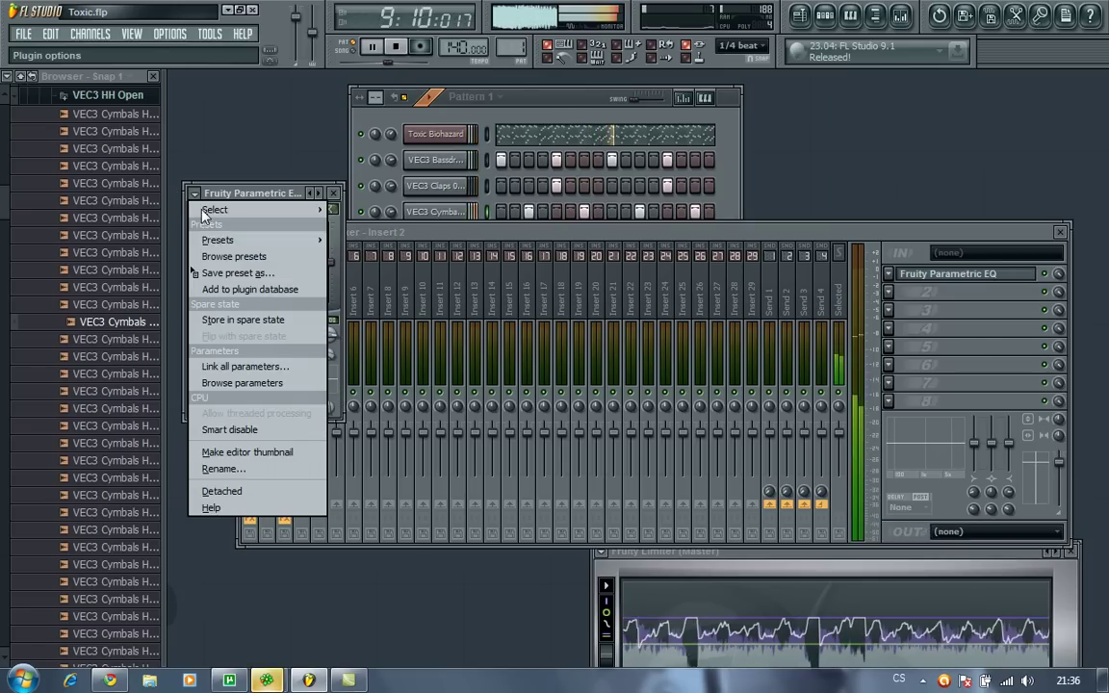
{"action": "mouse_move", "coordinate": [320, 242]}
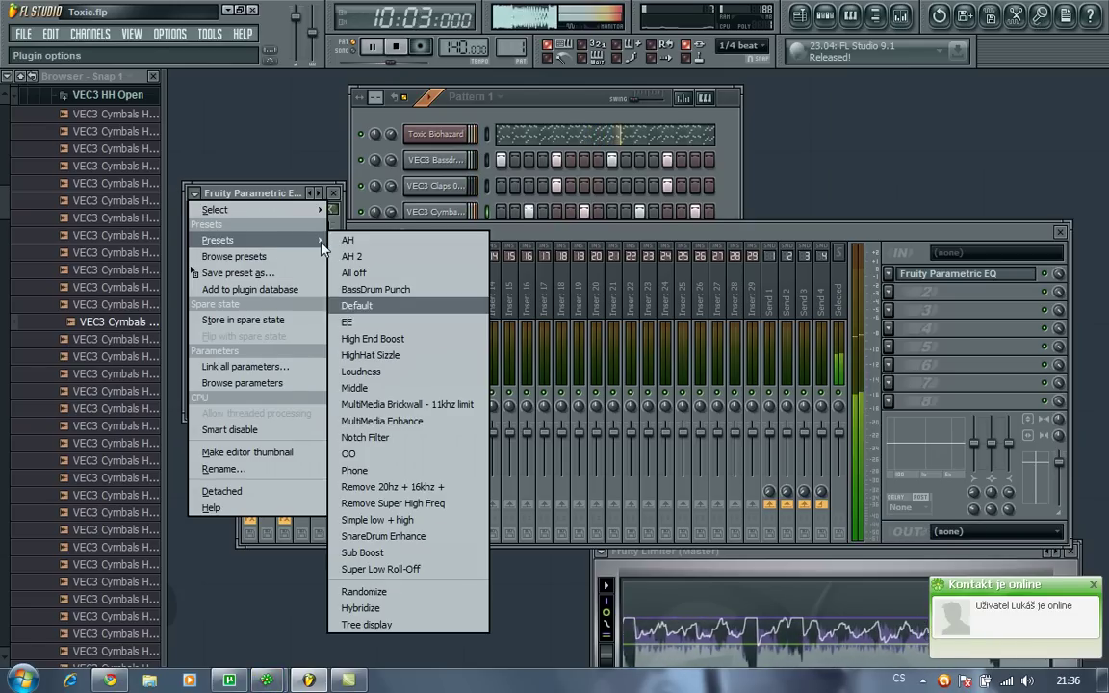
{"action": "left_click", "coordinate": [377, 289]}
Add a Fruity Multiband Compressor to the second effect slot of Insert 2 and close its window.
{"action": "left_click", "coordinate": [889, 294]}
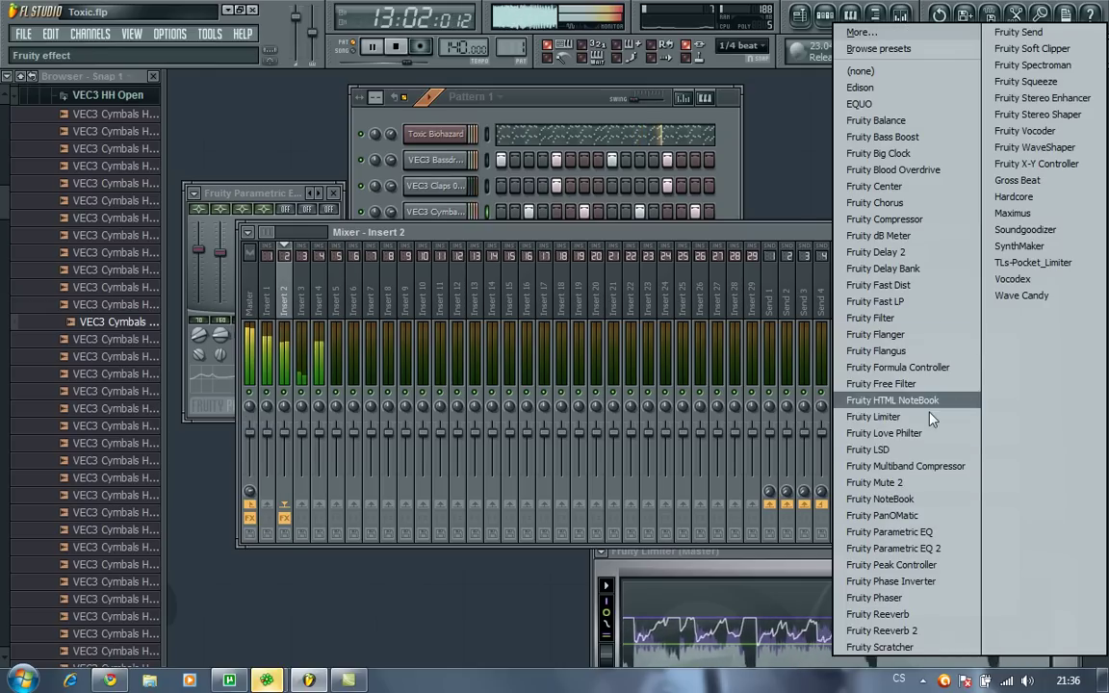
{"action": "left_click", "coordinate": [913, 466]}
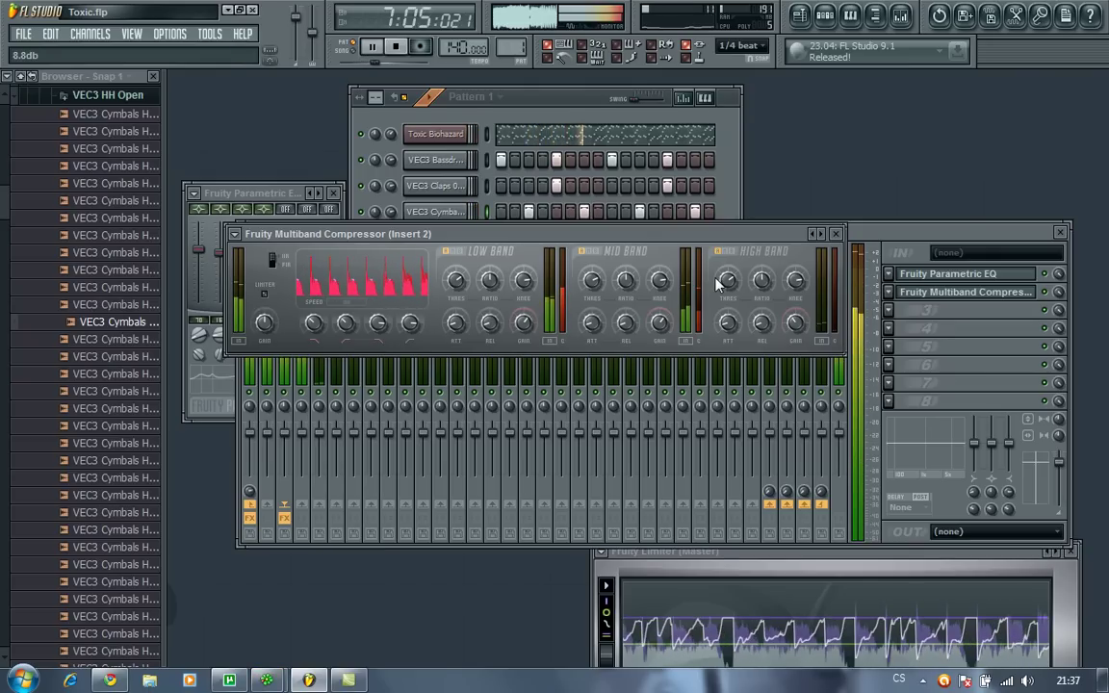
{"action": "left_click", "coordinate": [837, 236]}
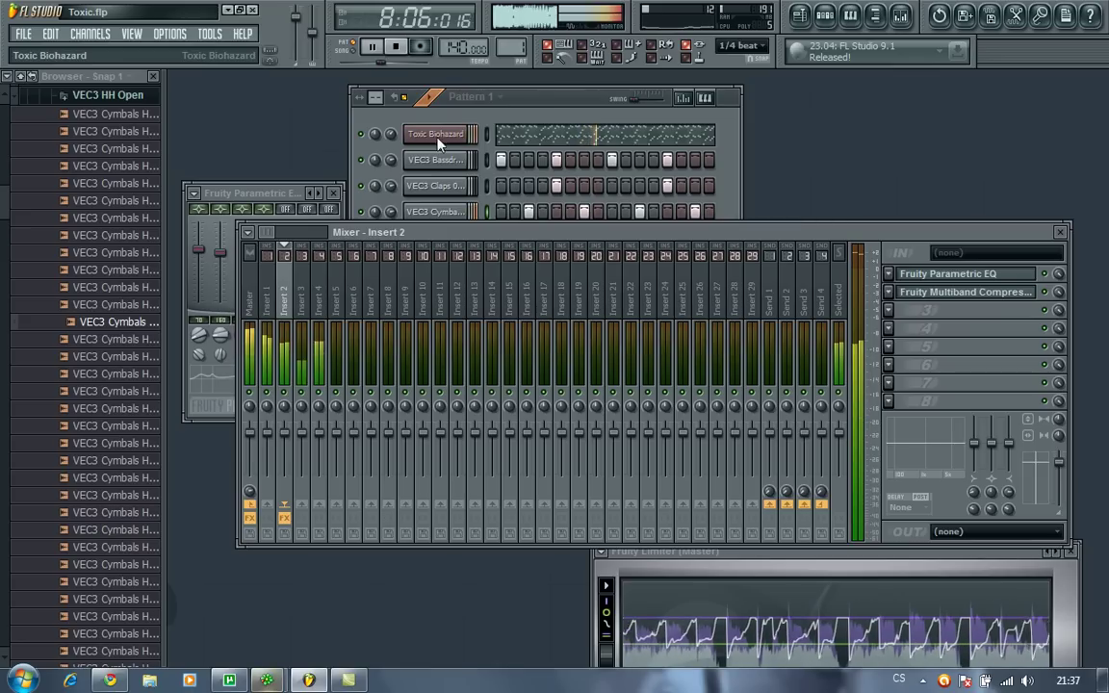
Stop playback and split Pattern 1 by channel in the playlist.
{"action": "left_click", "coordinate": [546, 111]}
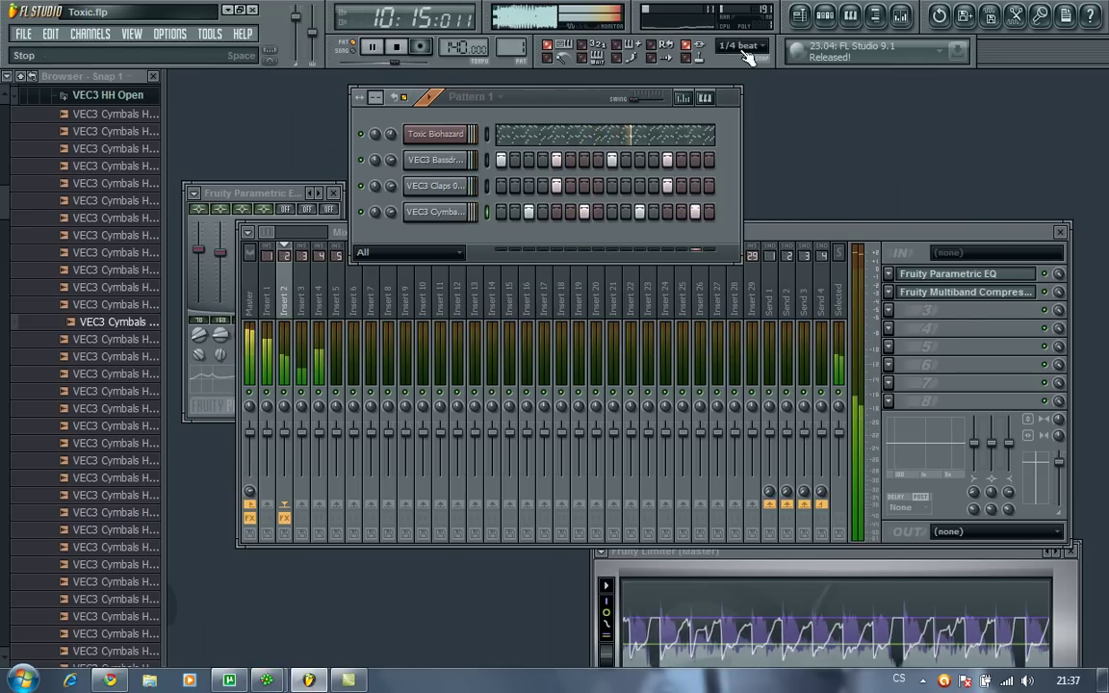
{"action": "key", "text": "space"}
{"action": "key", "text": "F5"}
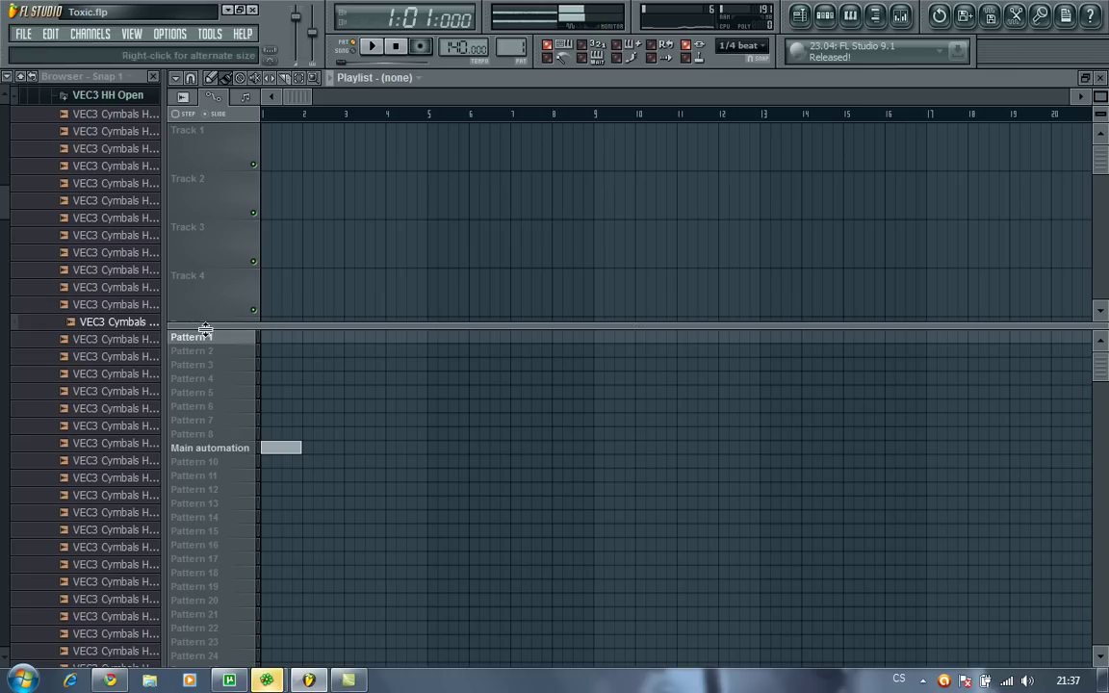
{"action": "right_click", "coordinate": [205, 343]}
{"action": "left_click", "coordinate": [274, 525]}
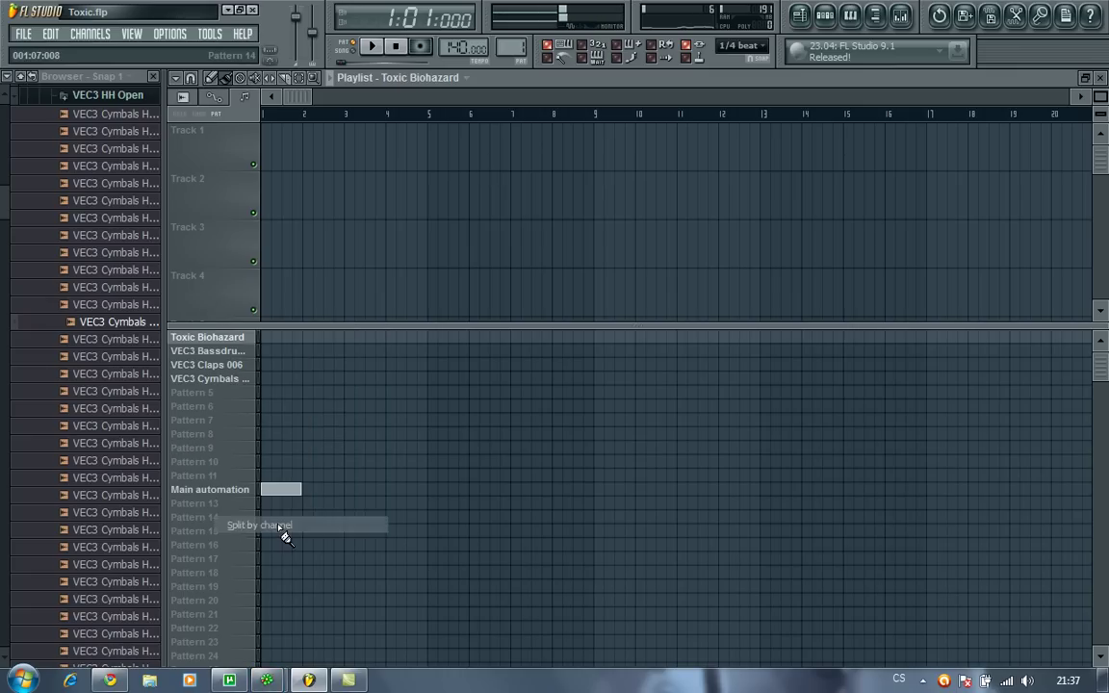
Place the Toxic Biohazard, bassdrum, claps and cymbals patterns in the playlist, each starting at bar 1.
{"action": "left_click", "coordinate": [266, 339]}
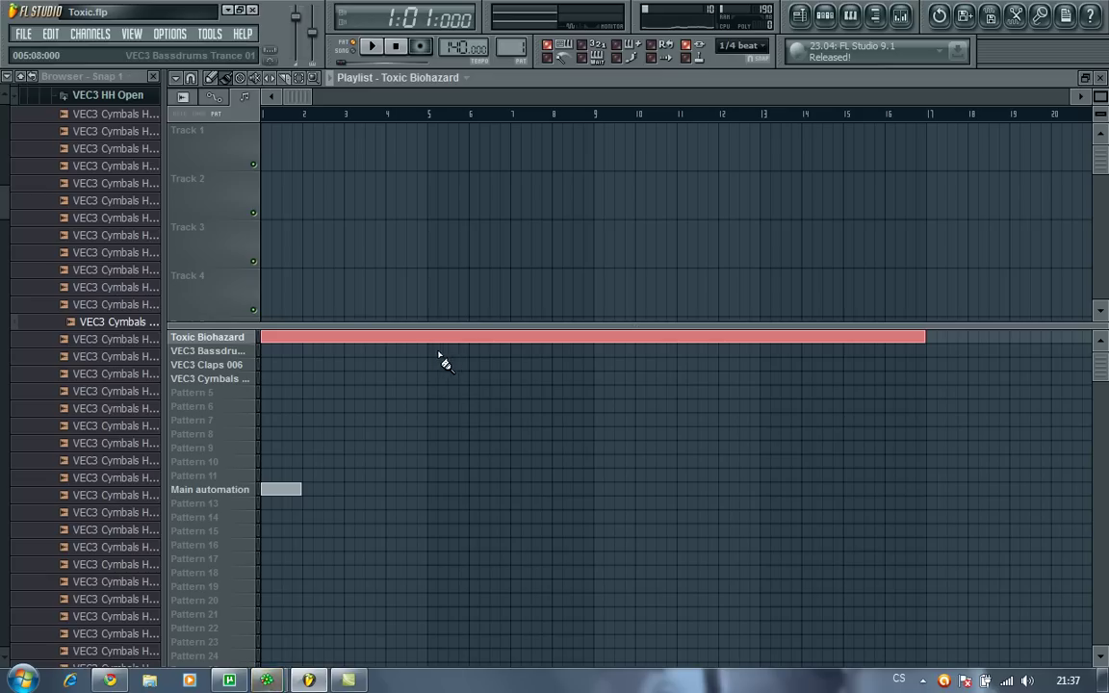
{"action": "left_click", "coordinate": [598, 351]}
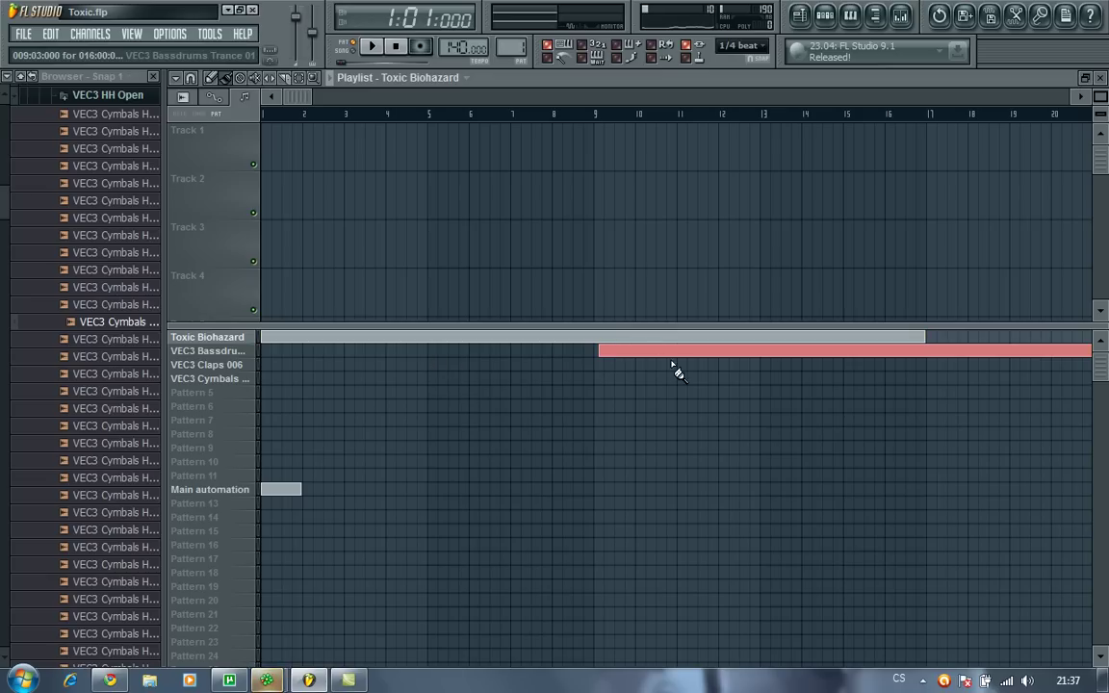
{"action": "right_click", "coordinate": [665, 351]}
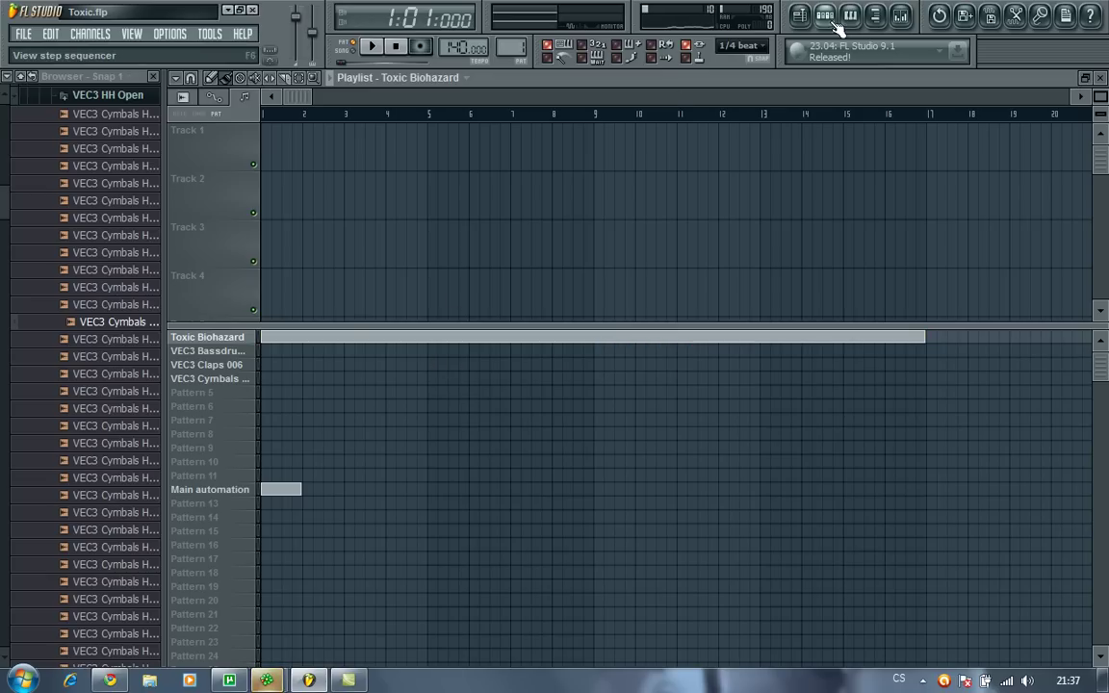
{"action": "left_click", "coordinate": [262, 351]}
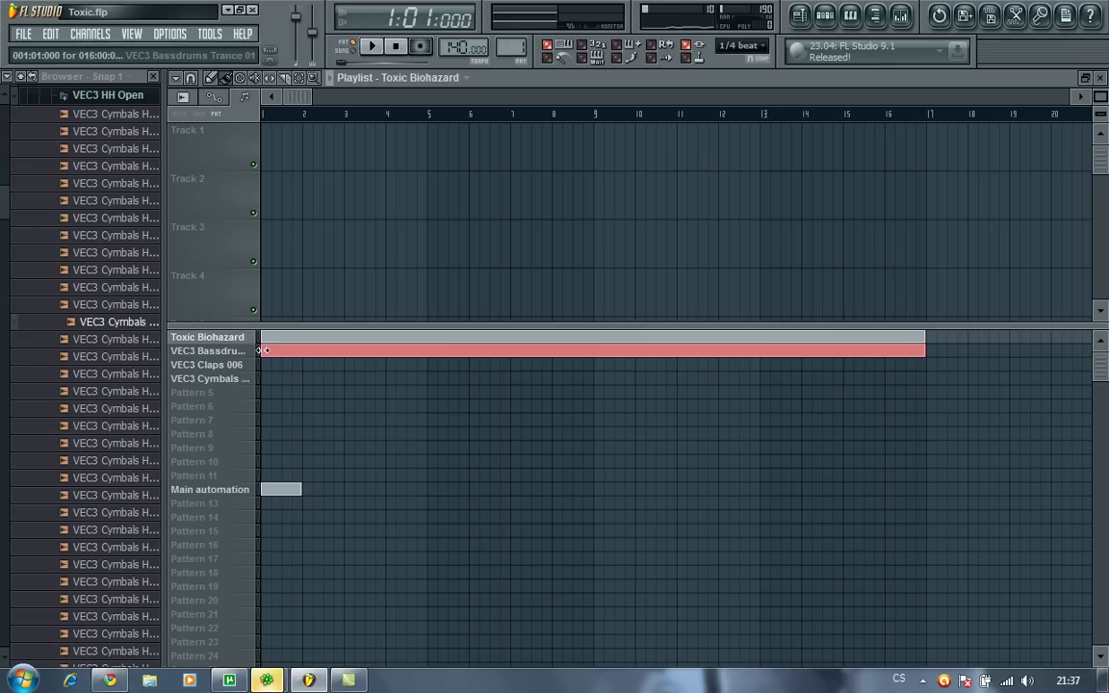
{"action": "left_click", "coordinate": [265, 365]}
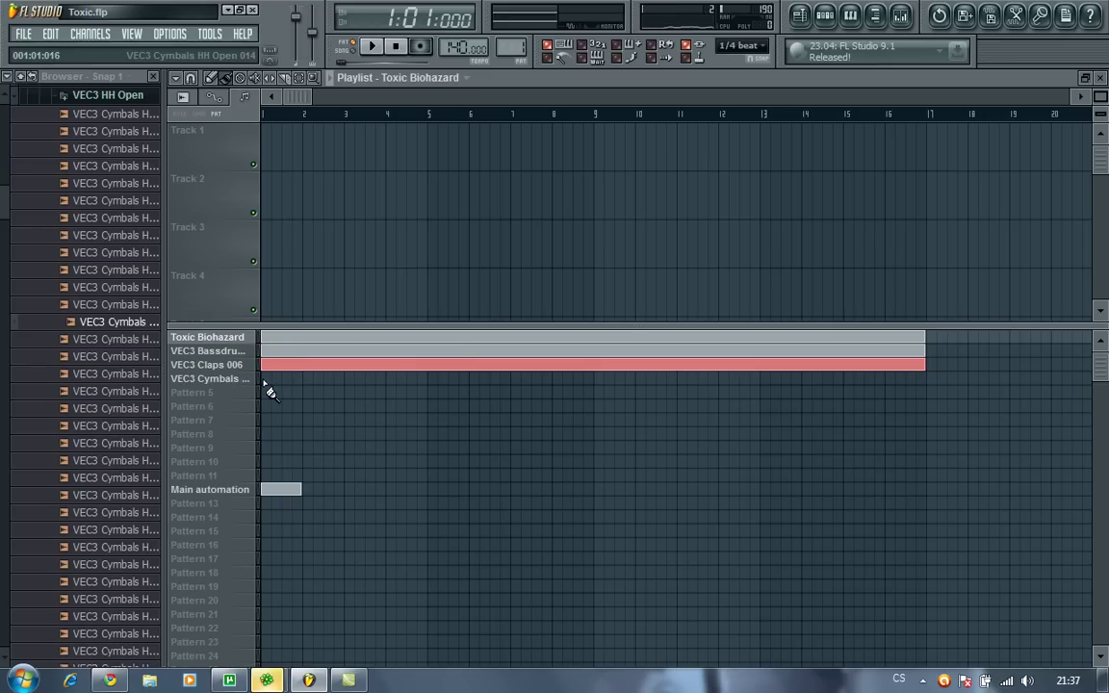
{"action": "left_click", "coordinate": [265, 379]}
Create an automation clip for the Toxic Biohazard channel volume and hide the step sequencer.
{"action": "left_click", "coordinate": [828, 22]}
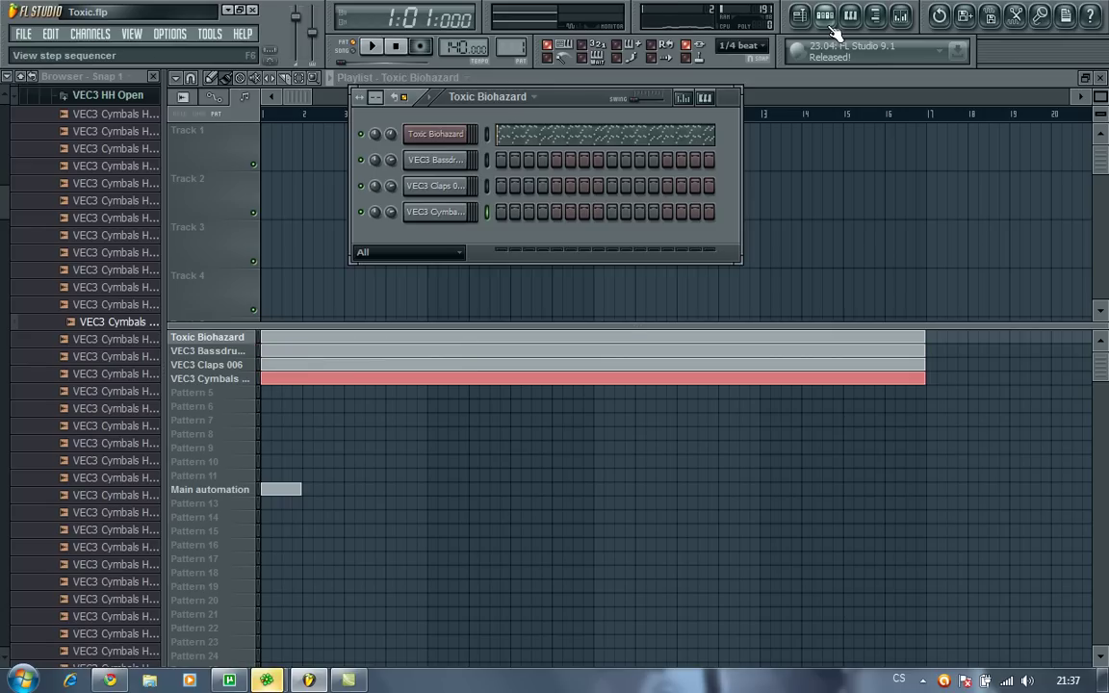
{"action": "right_click", "coordinate": [393, 136]}
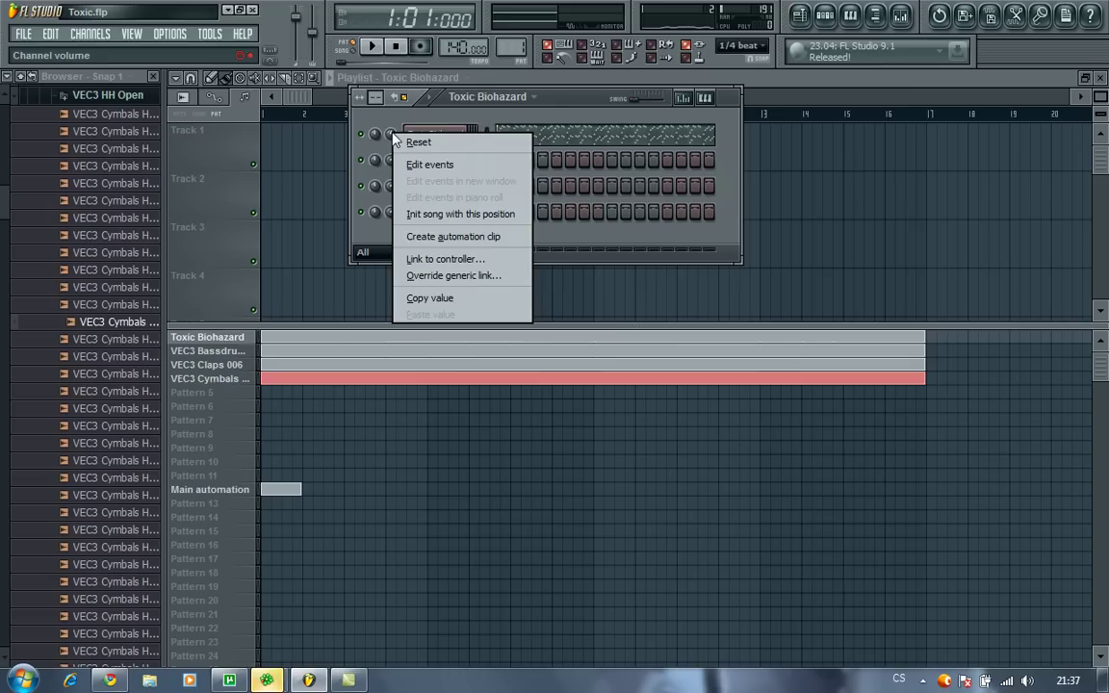
{"action": "left_click", "coordinate": [456, 241]}
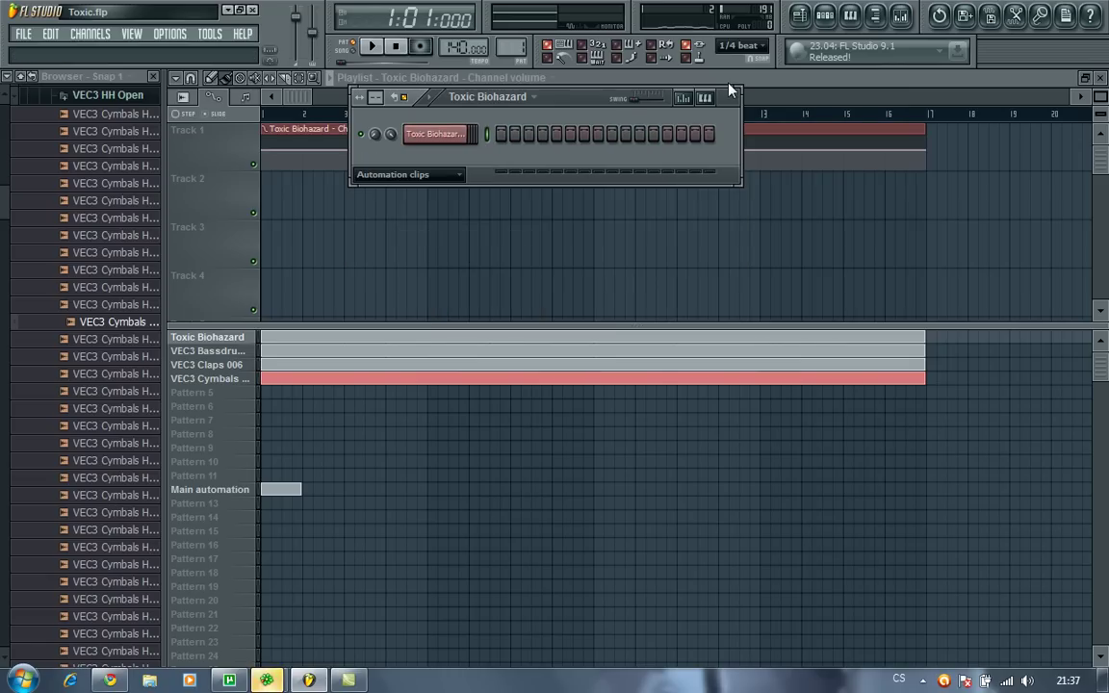
{"action": "left_click", "coordinate": [756, 91]}
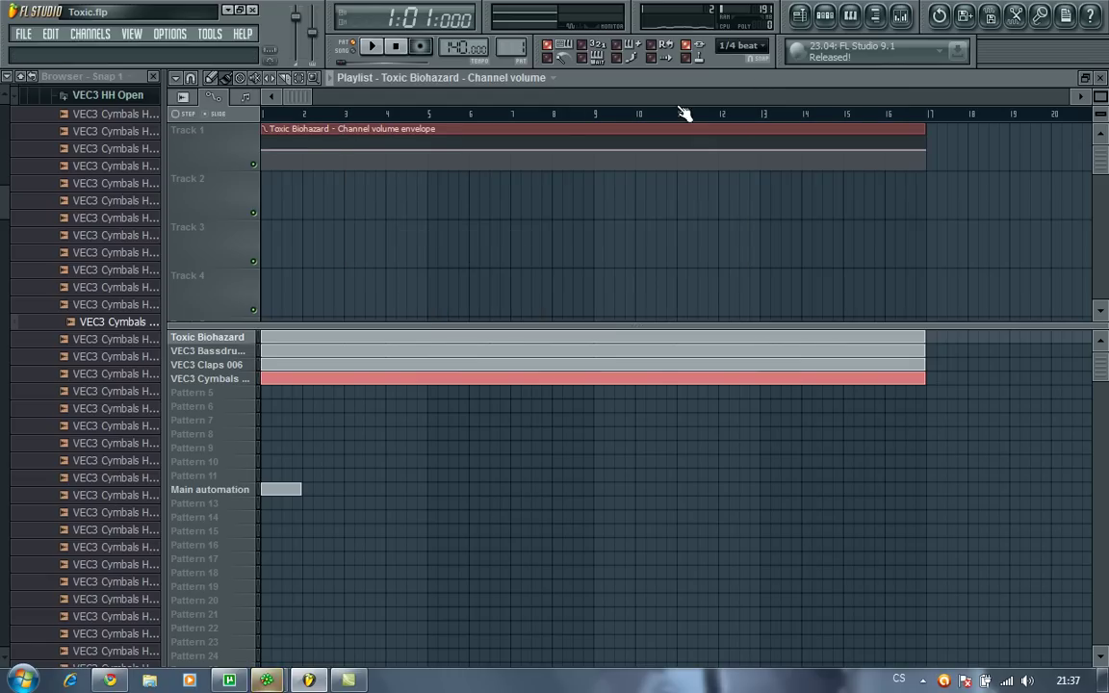
Shape a fade-in on the Toxic Biohazard volume envelope, rising from zero at bar 1 to a new point at bar 5.
{"action": "right_click", "coordinate": [429, 151]}
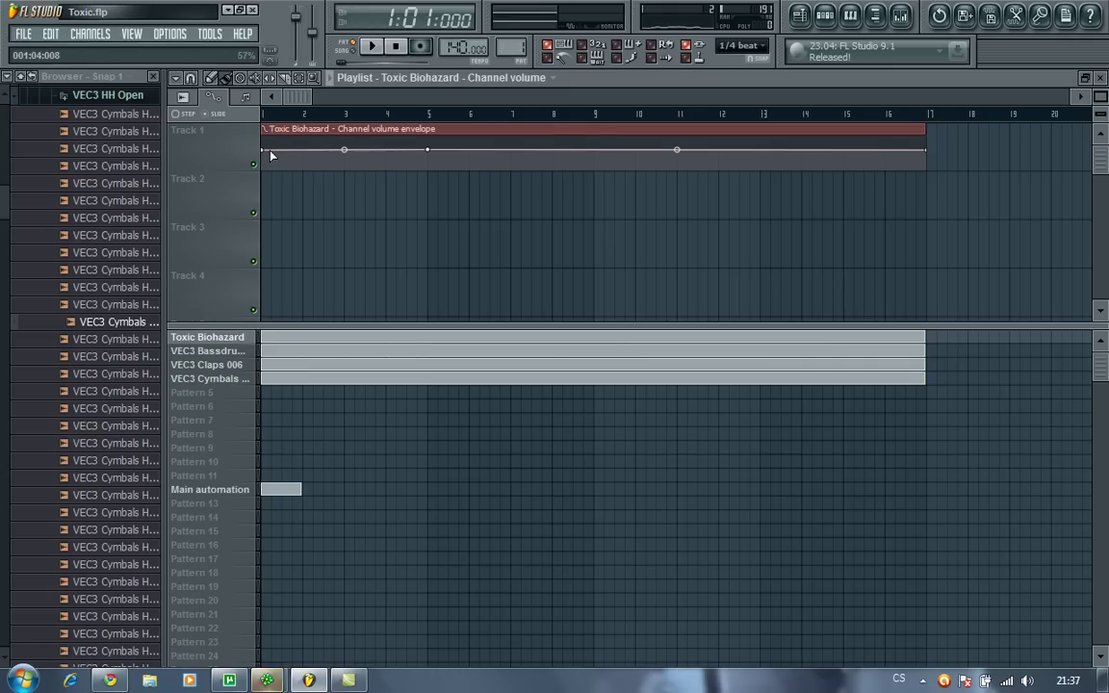
{"action": "left_click_drag", "start_coordinate": [263, 153], "coordinate": [264, 171]}
{"action": "left_click_drag", "start_coordinate": [344, 160], "coordinate": [345, 155]}
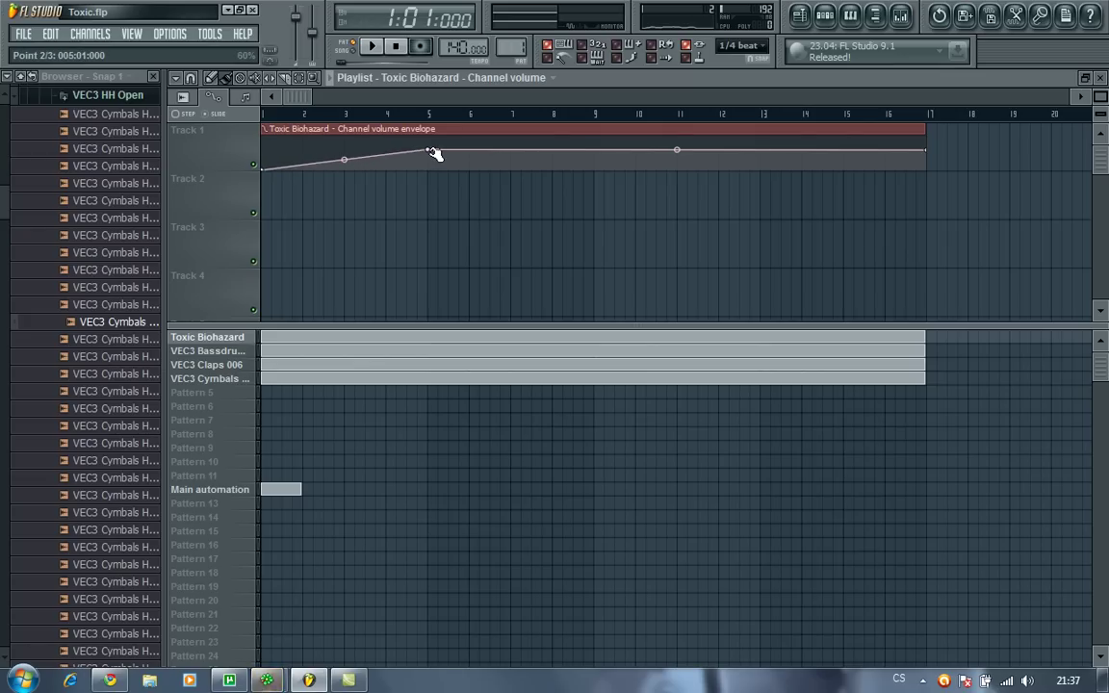
Add a volume envelope point at bar 13, fade to zero near bar 17 with a slight curve, and play the song to check it.
{"action": "right_click", "coordinate": [761, 151]}
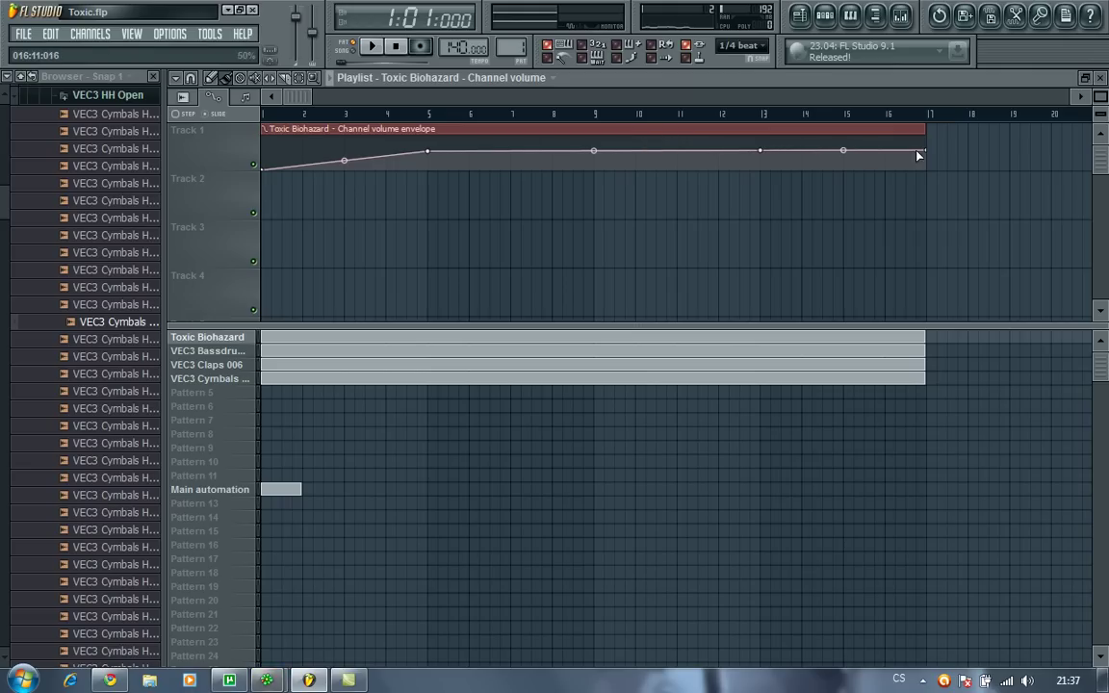
{"action": "left_click_drag", "start_coordinate": [932, 153], "coordinate": [916, 171]}
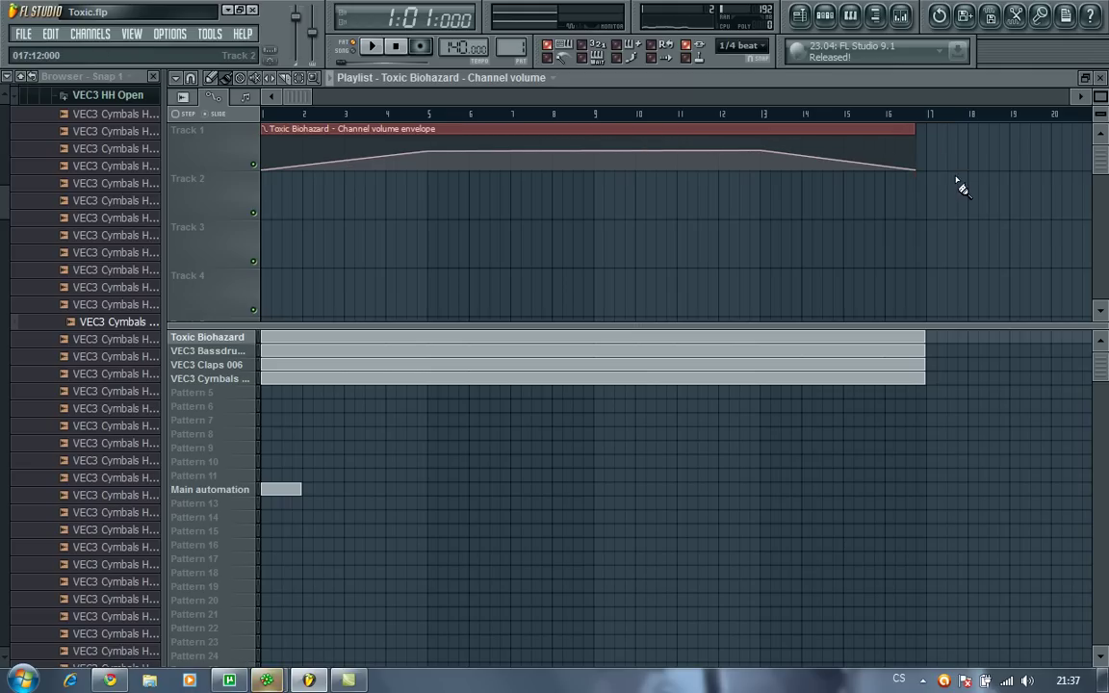
{"action": "left_click_drag", "start_coordinate": [909, 126], "coordinate": [920, 126]}
{"action": "left_click_drag", "start_coordinate": [841, 162], "coordinate": [839, 157]}
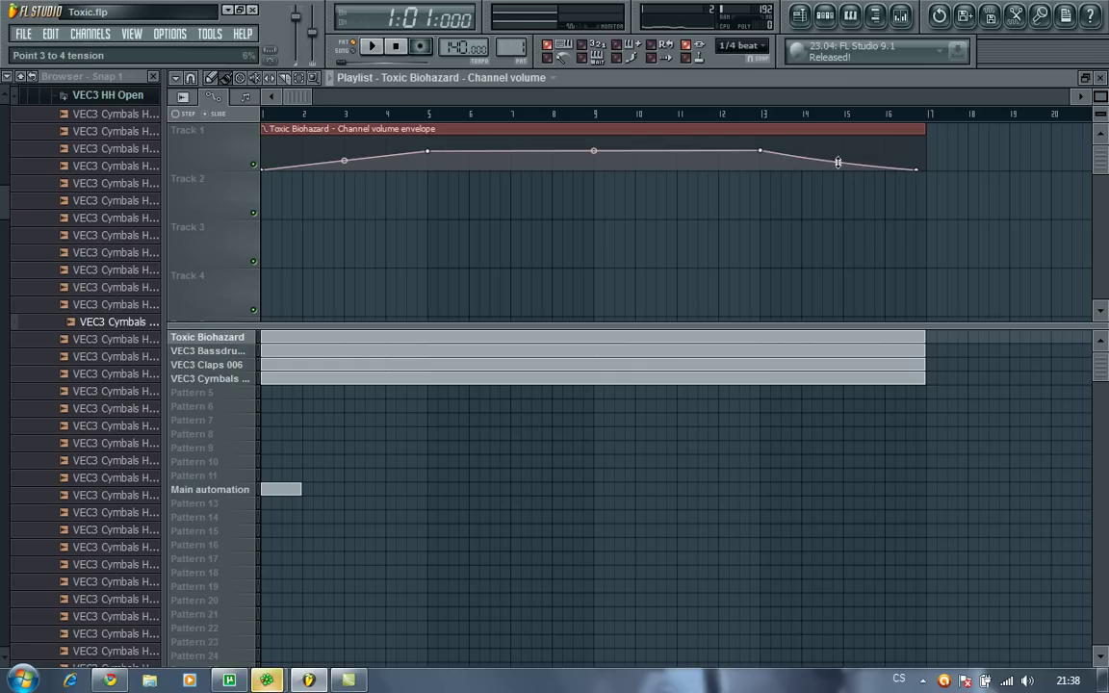
{"action": "left_click", "coordinate": [373, 47]}
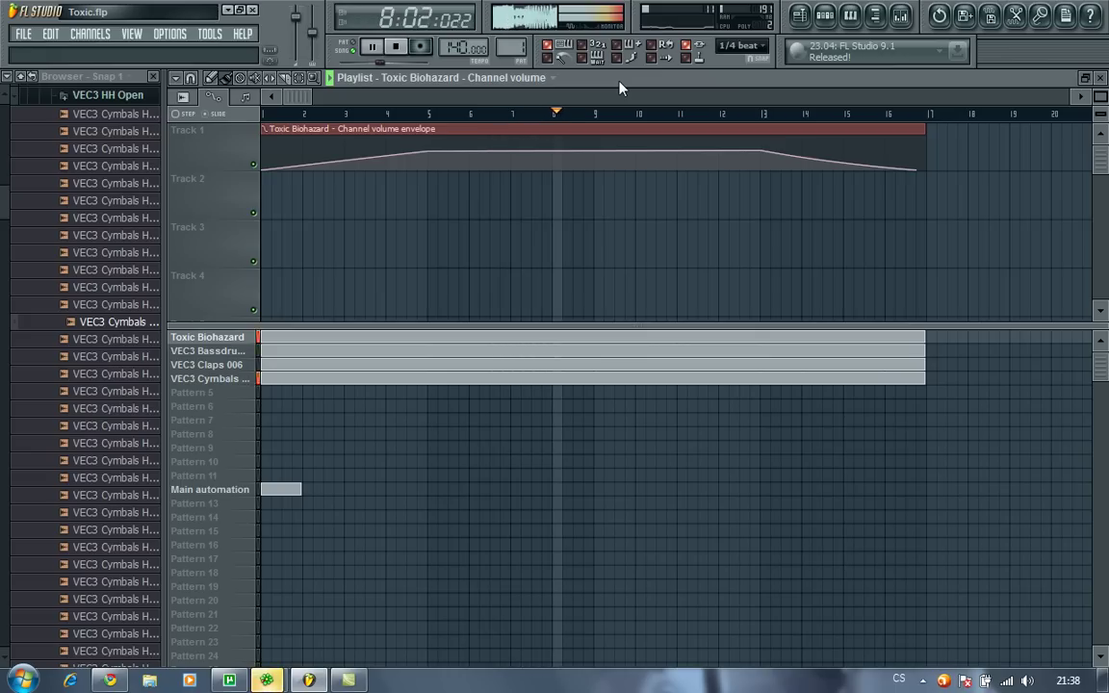
{"action": "left_click", "coordinate": [403, 48]}
Show the Unsorted channels in the step sequencer and bring up the Toxic Biohazard synth window.
{"action": "left_click", "coordinate": [825, 14]}
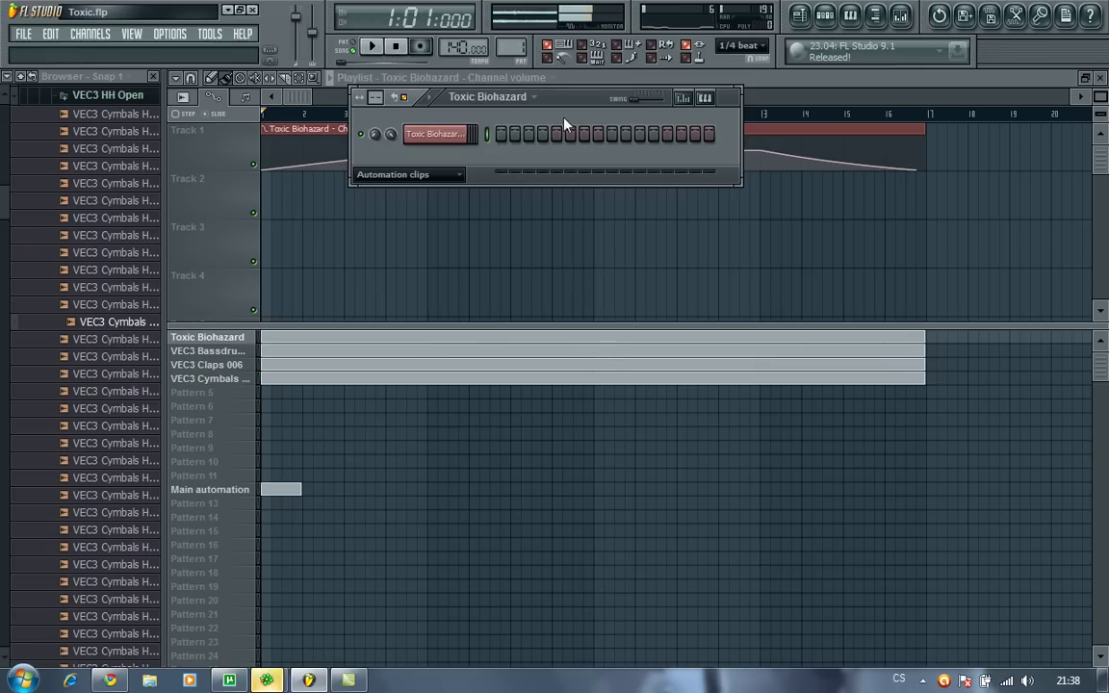
{"action": "left_click", "coordinate": [438, 174]}
{"action": "left_click", "coordinate": [424, 229]}
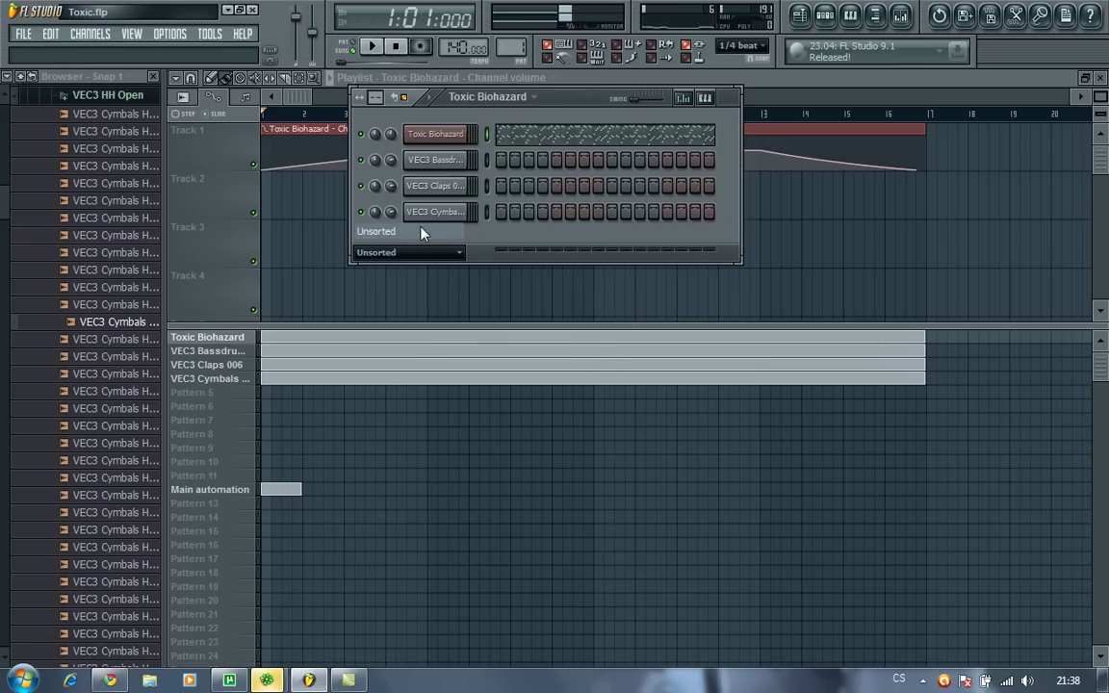
{"action": "left_click", "coordinate": [450, 144]}
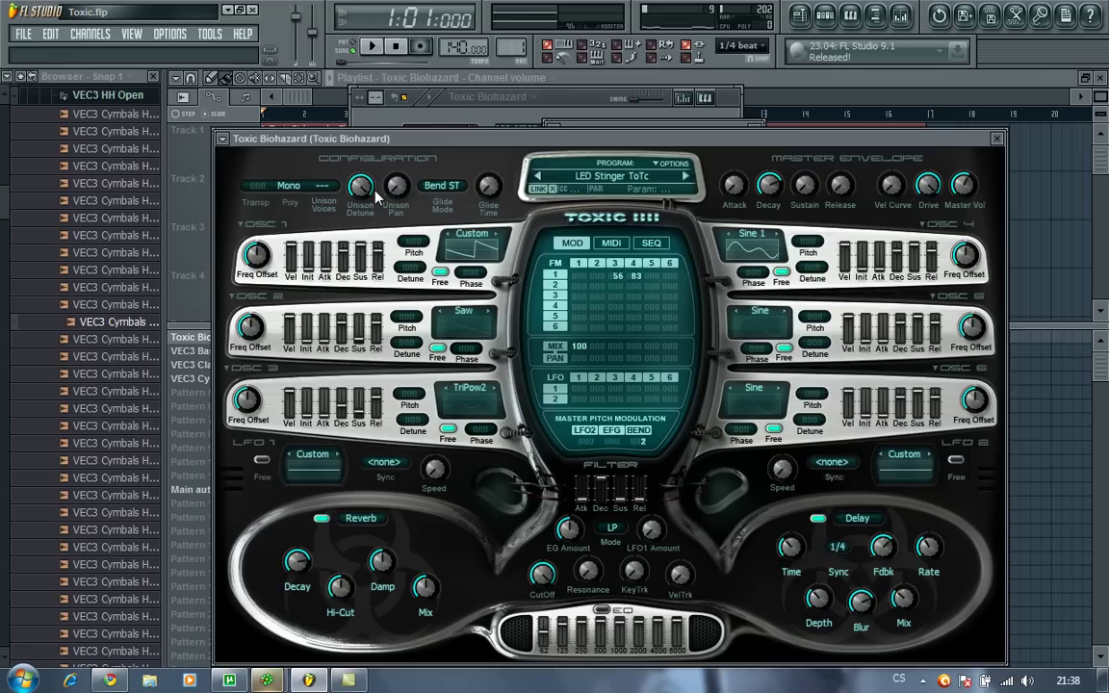
{"action": "left_click", "coordinate": [470, 100]}
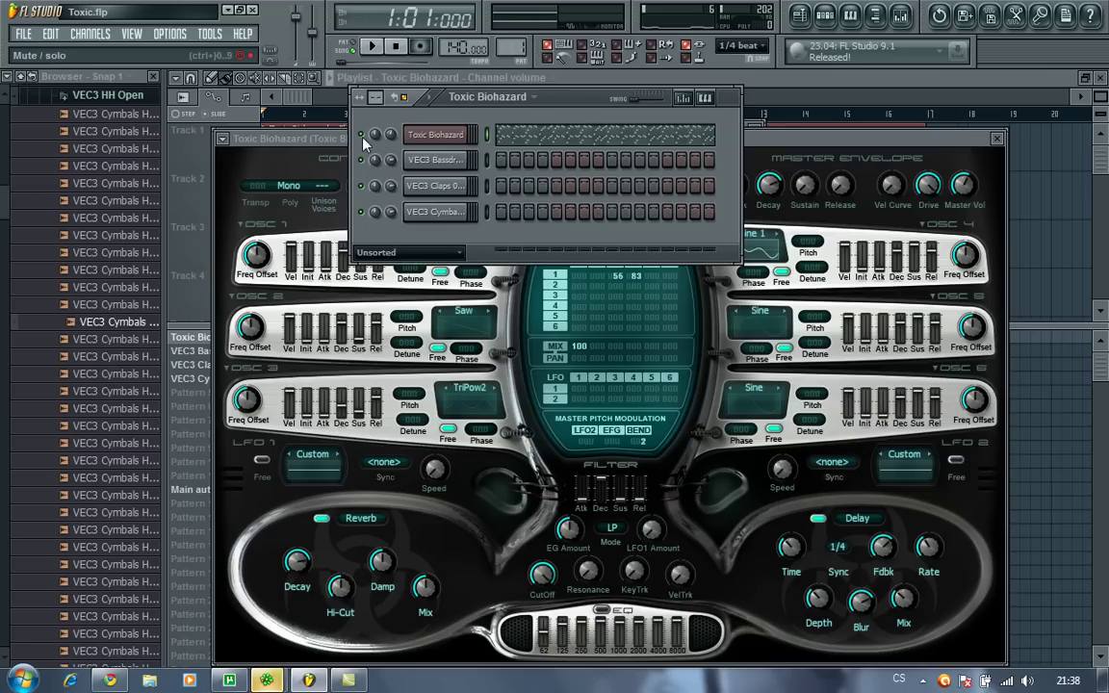
{"action": "left_click", "coordinate": [260, 146]}
Try the unison detune and master decay during playback, and create an automation clip for Toxic Biohazard's master decay.
{"action": "key", "text": "space"}
{"action": "mouse_move", "coordinate": [363, 191]}
{"action": "left_mouse_down"}
{"action": "mouse_move", "coordinate": [364, 241]}
{"action": "mouse_move", "coordinate": [368, 189]}
{"action": "left_mouse_up"}
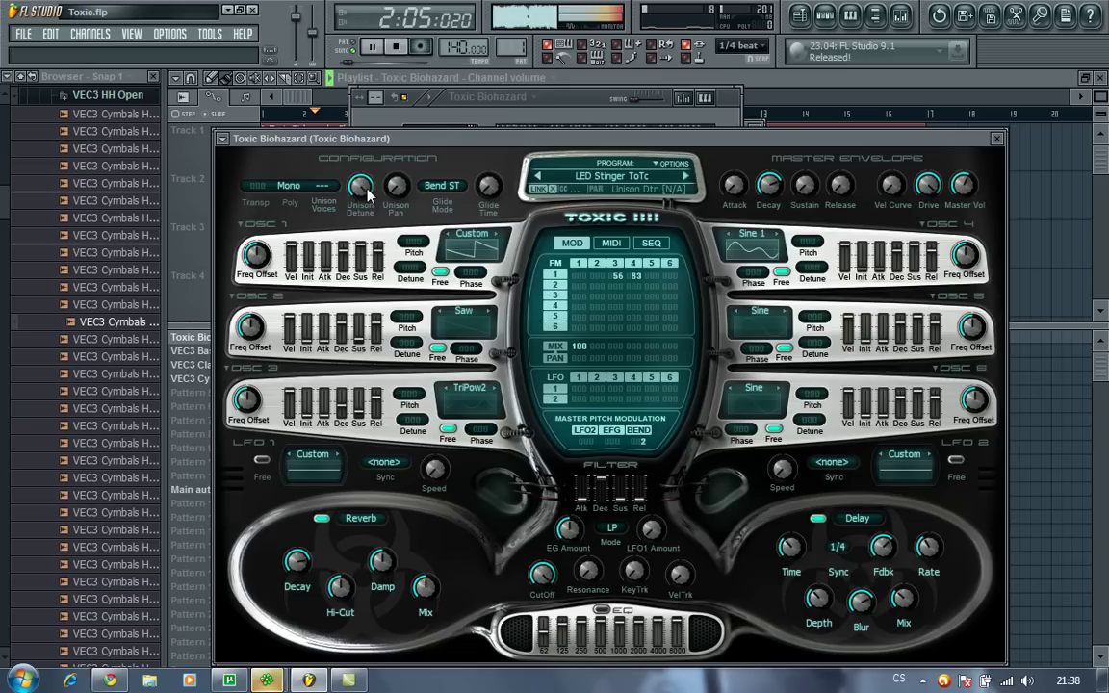
{"action": "left_click_drag", "start_coordinate": [777, 184], "coordinate": [770, 171]}
{"action": "right_click", "coordinate": [772, 184]}
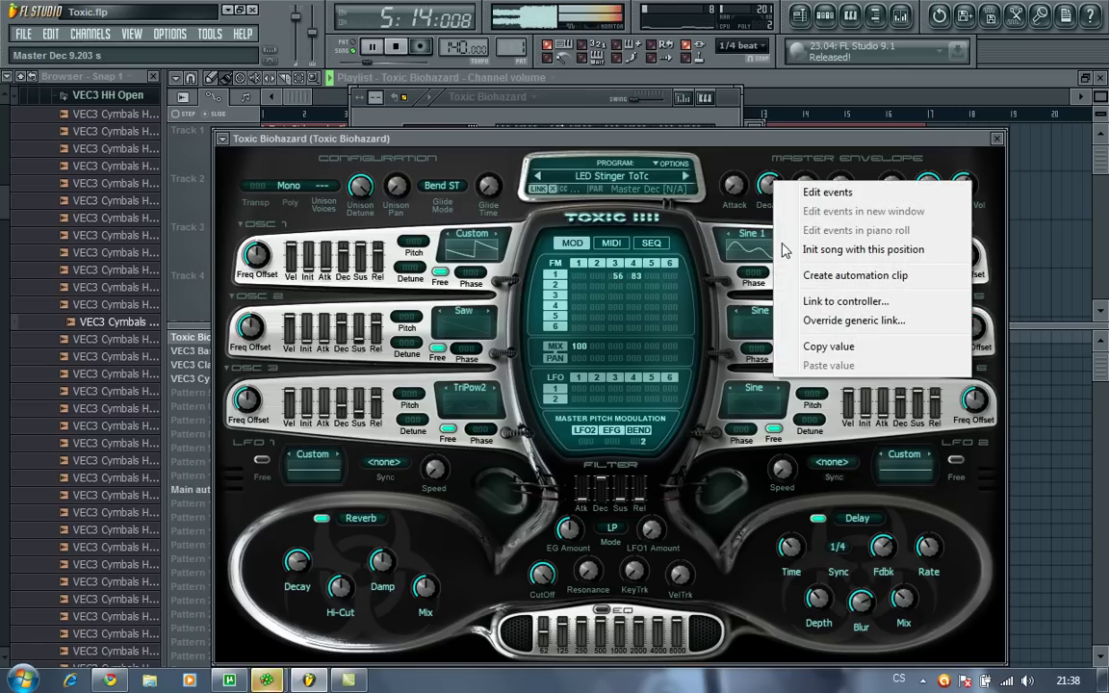
{"action": "left_click", "coordinate": [854, 276]}
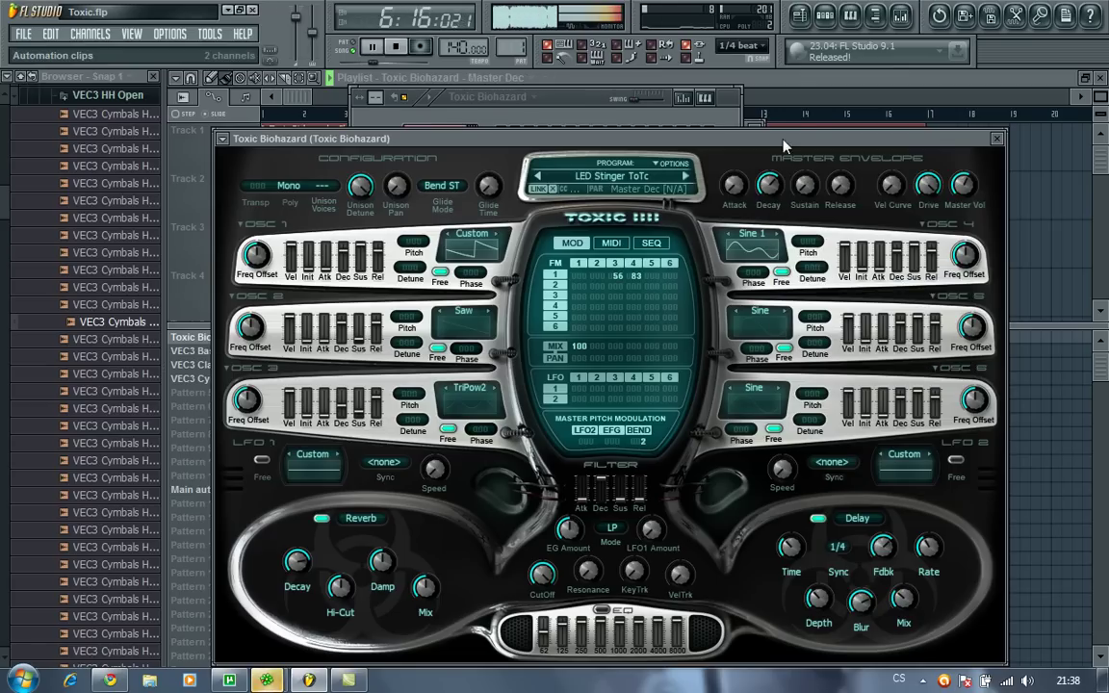
{"action": "key", "text": "space"}
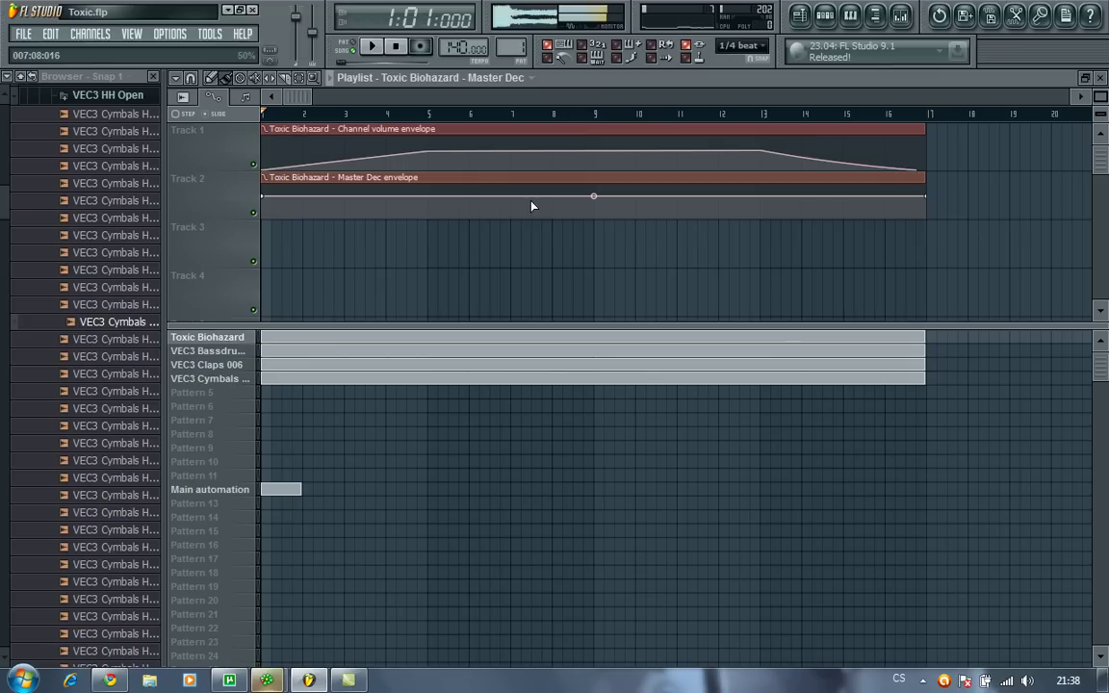
Add points at bars 5, 9 and 11 of the Master Dec envelope and lower the bar 9 point to about 25%.
{"action": "right_click", "coordinate": [429, 196]}
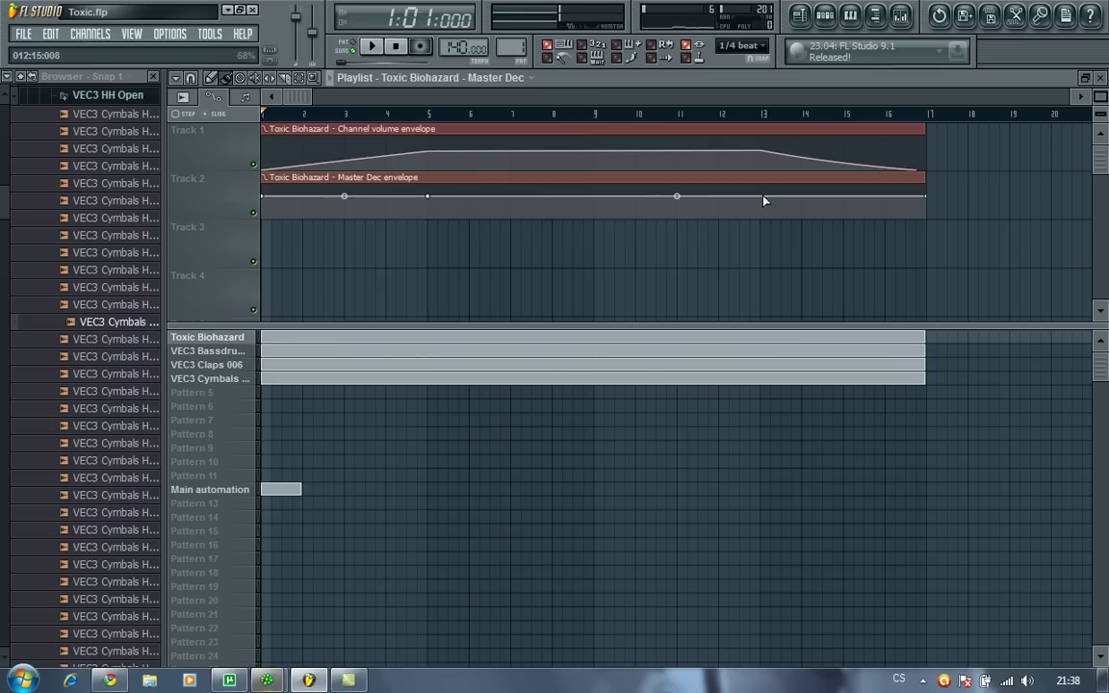
{"action": "right_click", "coordinate": [594, 197]}
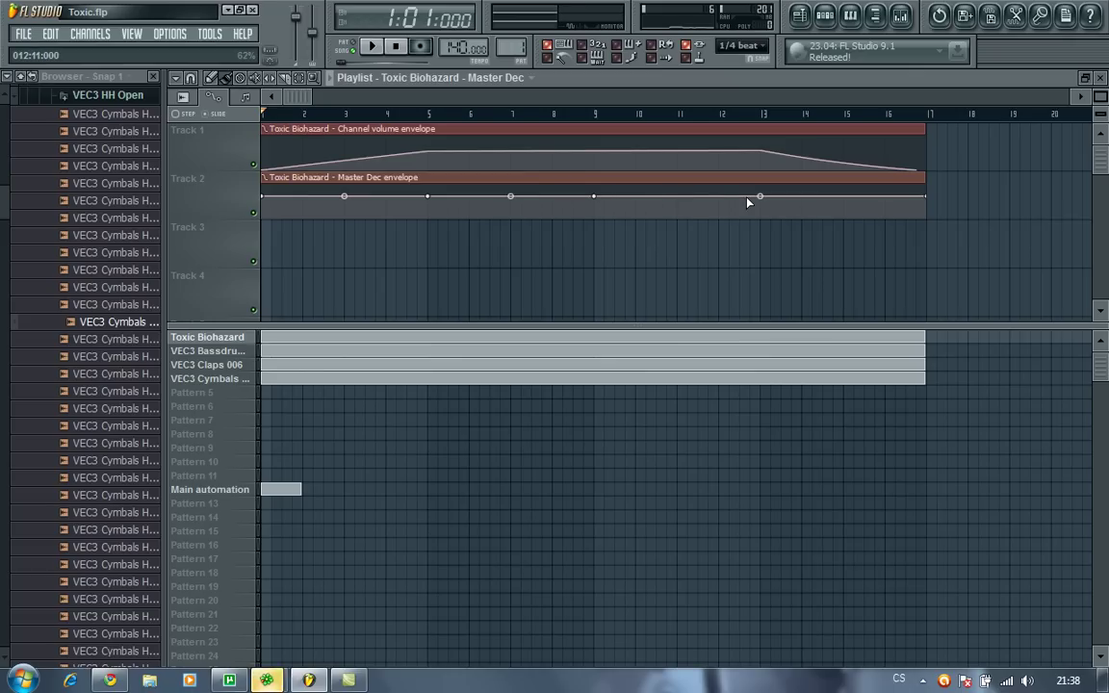
{"action": "right_click", "coordinate": [677, 196]}
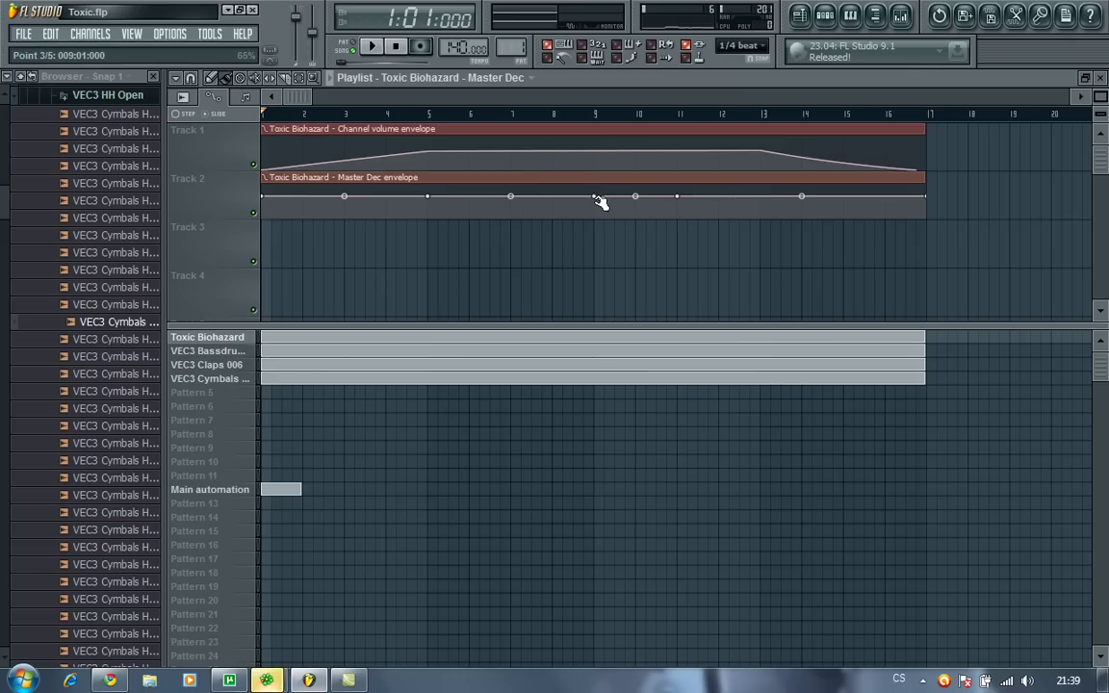
{"action": "left_click_drag", "start_coordinate": [599, 199], "coordinate": [598, 212]}
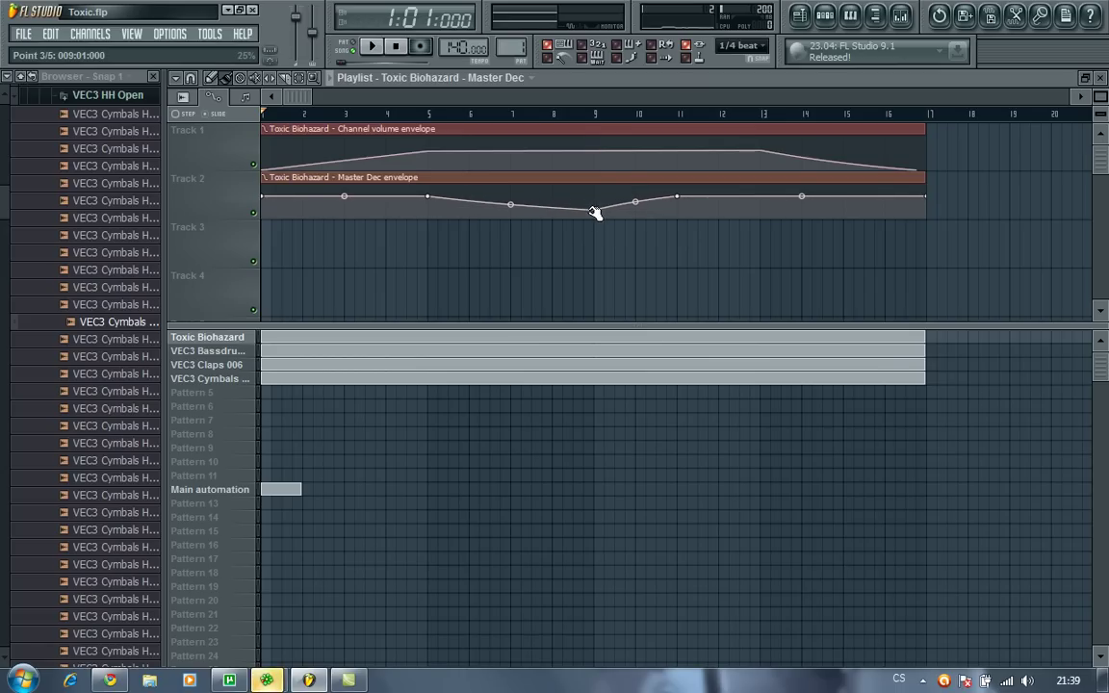
Play the arrangement from the start and display the Unsorted channels in the step sequencer.
{"action": "left_click", "coordinate": [396, 49]}
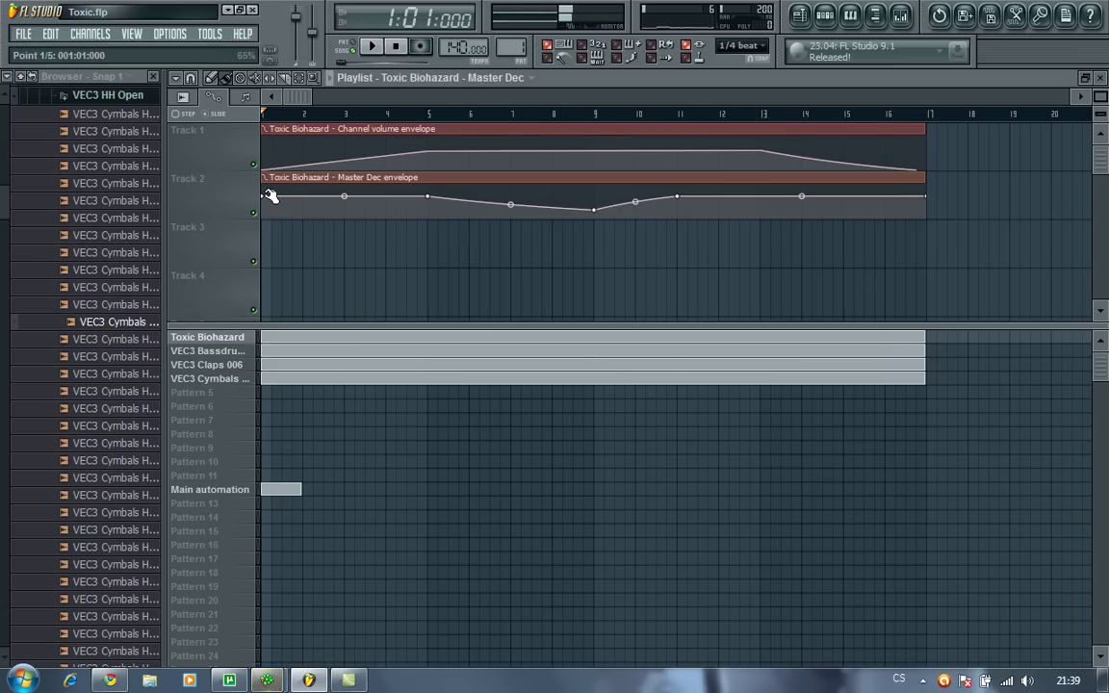
{"action": "left_click", "coordinate": [382, 50]}
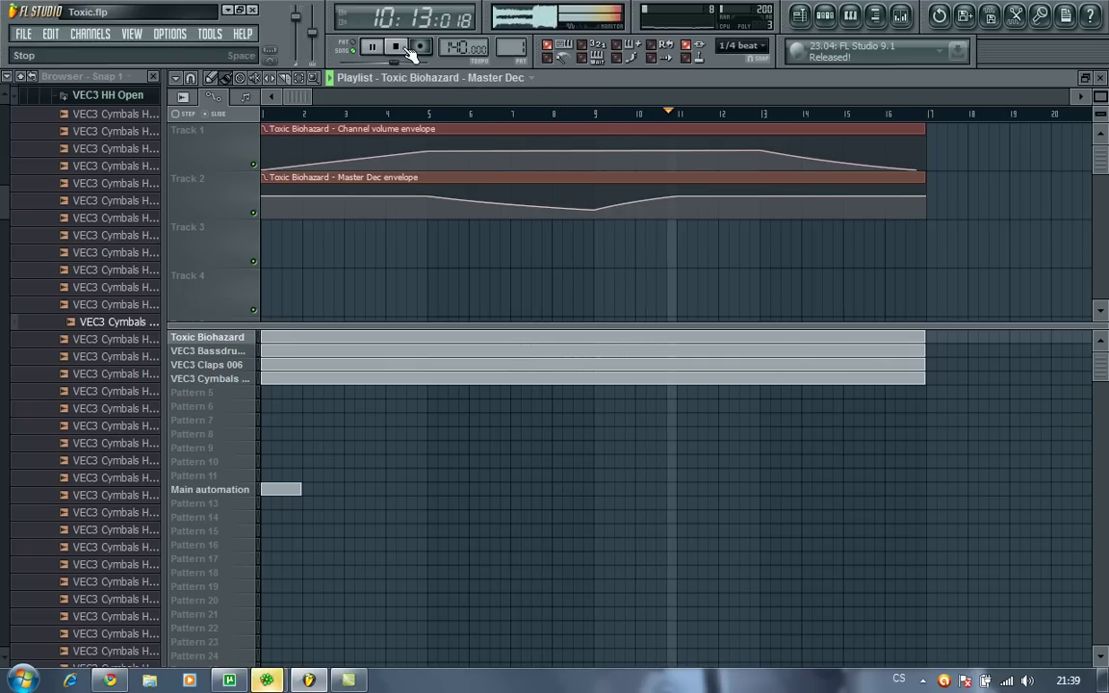
{"action": "left_click", "coordinate": [827, 16]}
{"action": "left_click", "coordinate": [395, 200]}
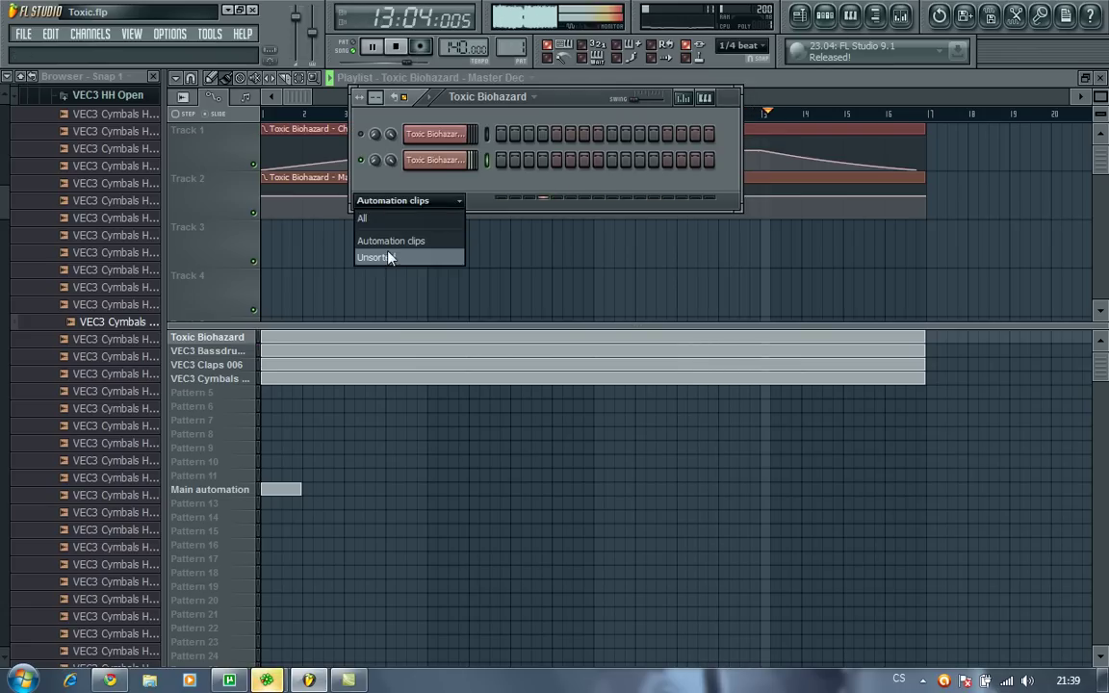
{"action": "left_click", "coordinate": [387, 255]}
Toggle solo on the Toxic Biohazard channel to compare the sound, leaving all channels on, and stop playback from the playlist.
{"action": "right_click", "coordinate": [362, 135]}
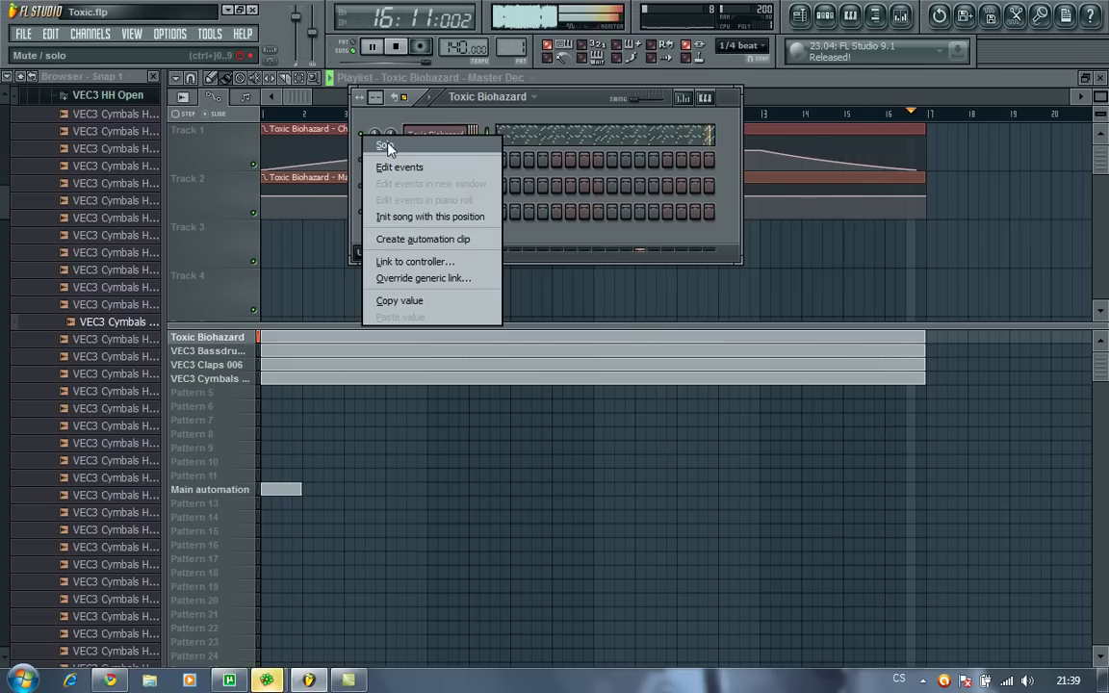
{"action": "left_click", "coordinate": [385, 146]}
{"action": "right_click", "coordinate": [376, 135]}
{"action": "left_click", "coordinate": [381, 150]}
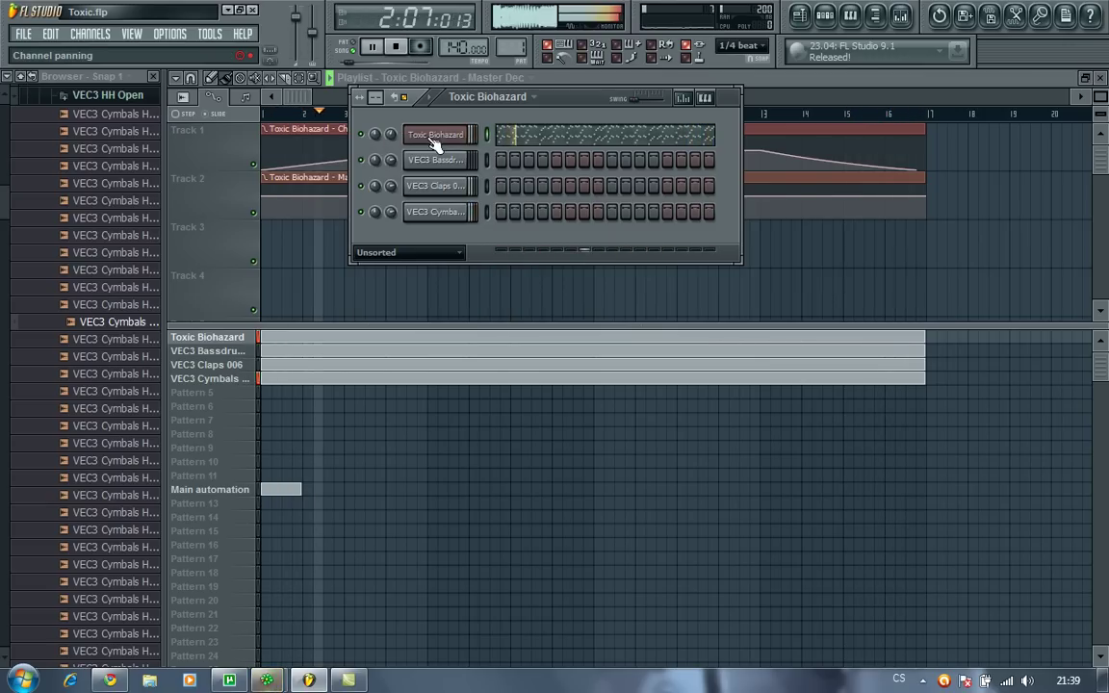
{"action": "left_click", "coordinate": [776, 84]}
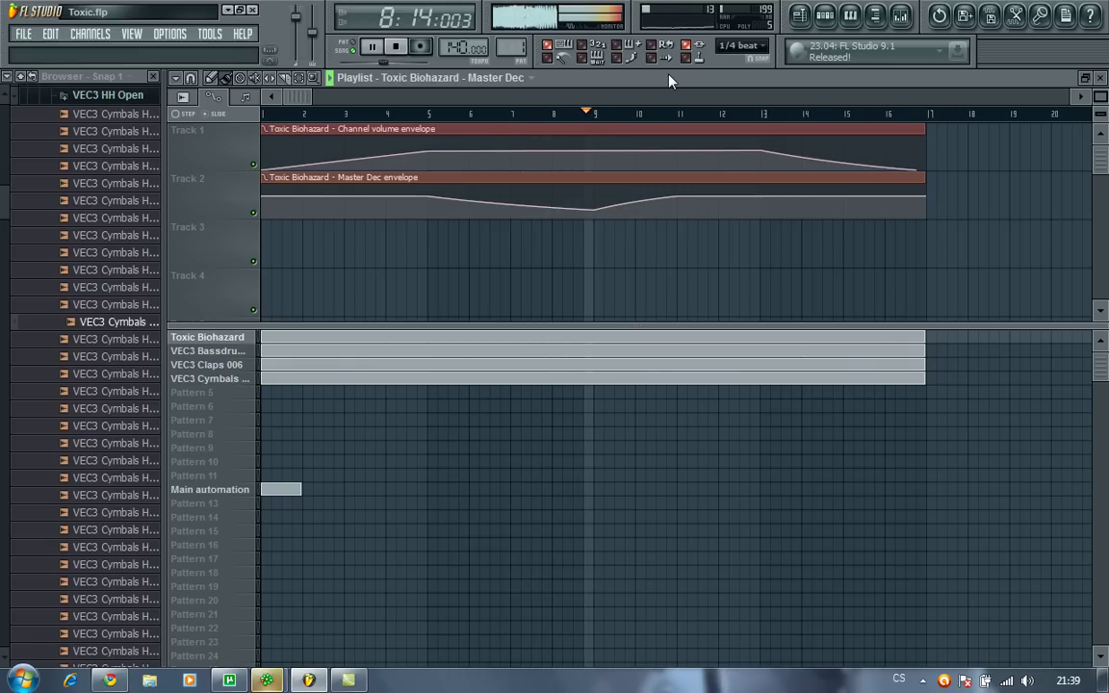
{"action": "left_click", "coordinate": [394, 49]}
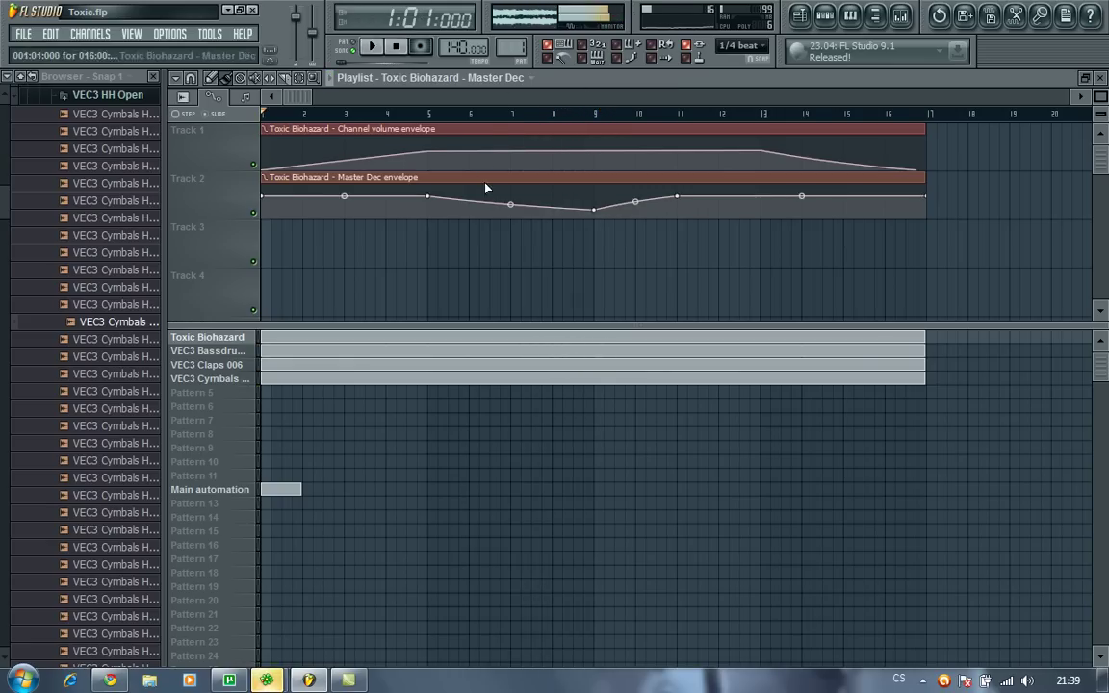
Switch the step sequencer to show the Automation clips channels.
{"action": "left_click", "coordinate": [825, 16]}
{"action": "left_click", "coordinate": [423, 252]}
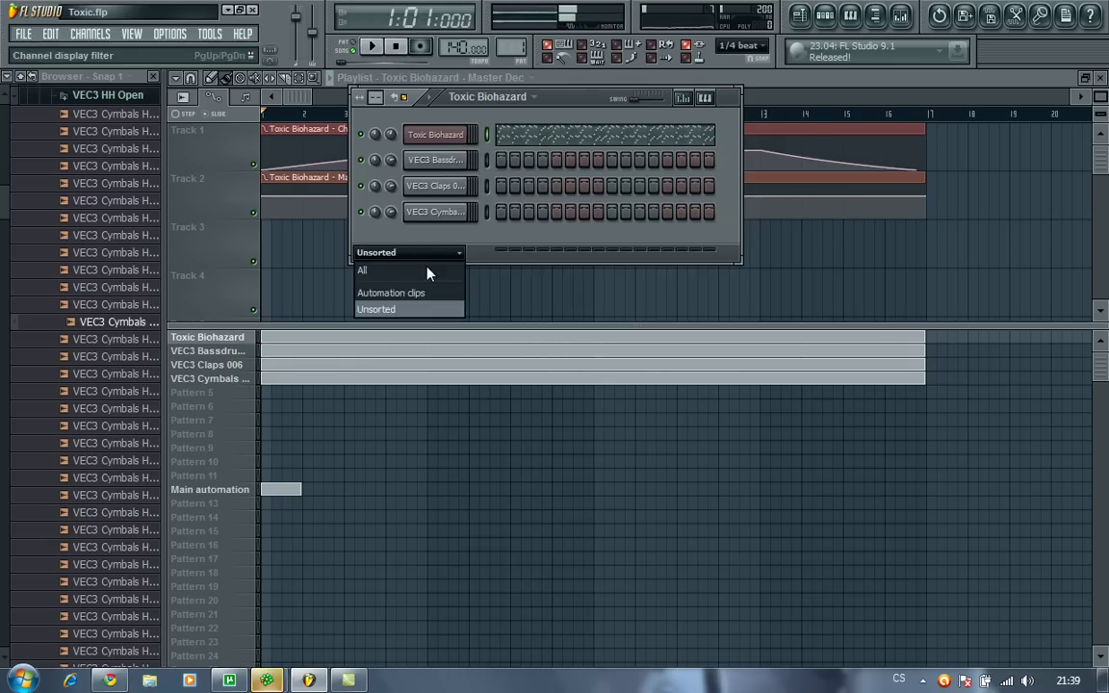
{"action": "left_click", "coordinate": [426, 292]}
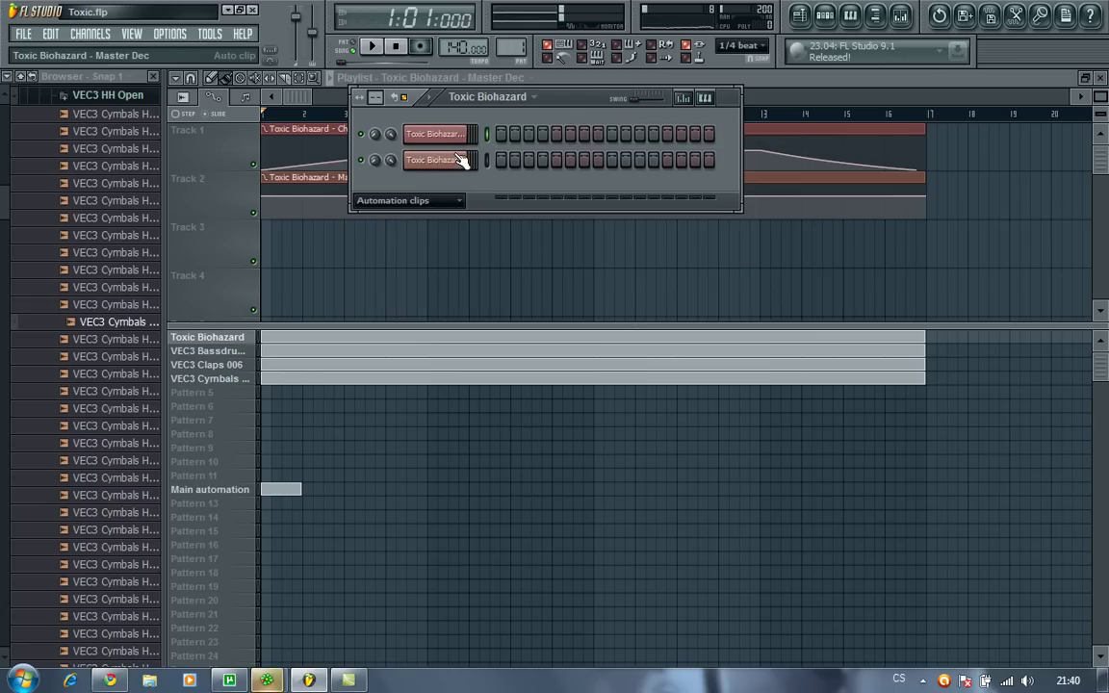
While the song plays, dip the channel volume envelope to zero near bar 10, bow its final fade-out upward, and stop playback.
{"action": "left_click", "coordinate": [376, 48]}
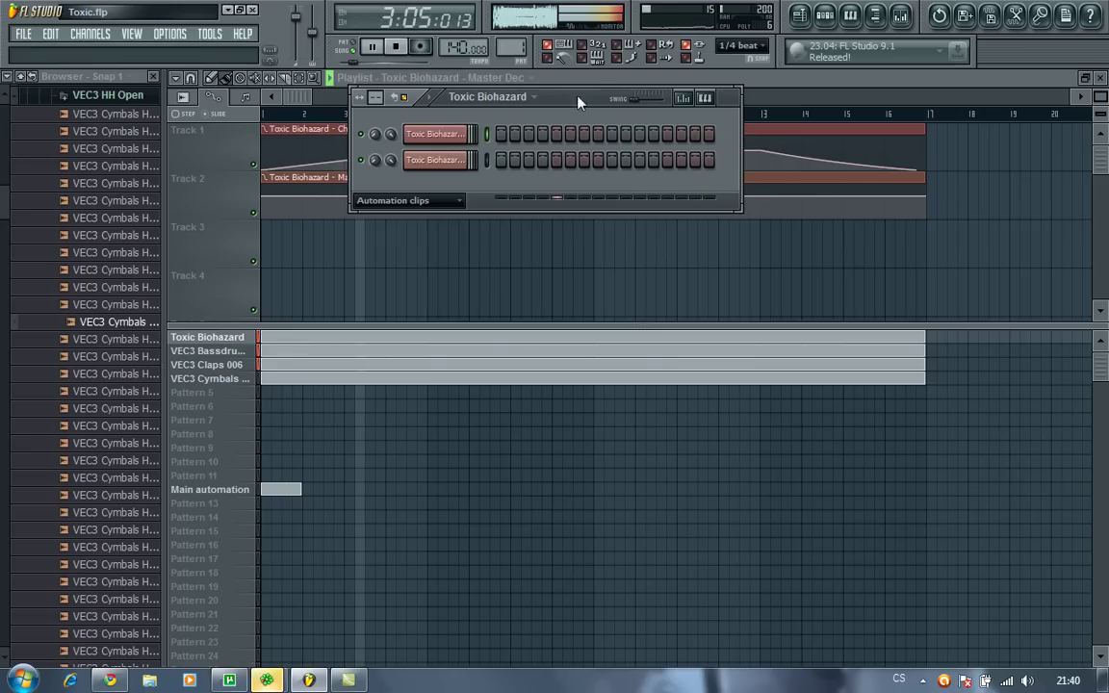
{"action": "left_click", "coordinate": [539, 73]}
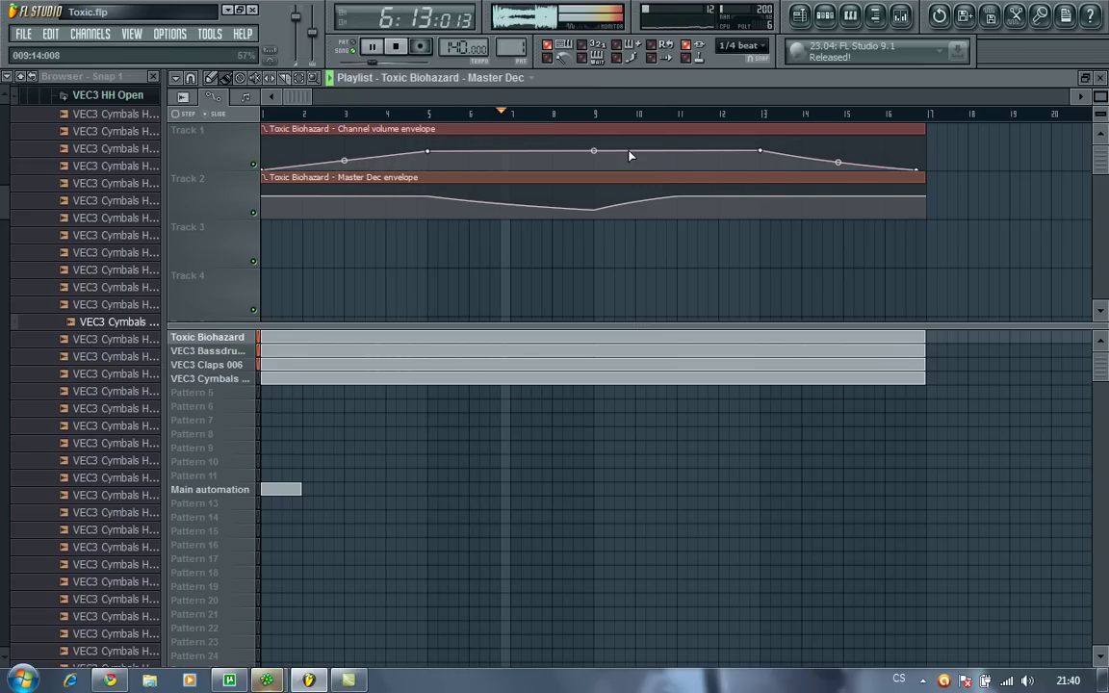
{"action": "left_click_drag", "start_coordinate": [641, 153], "coordinate": [638, 180]}
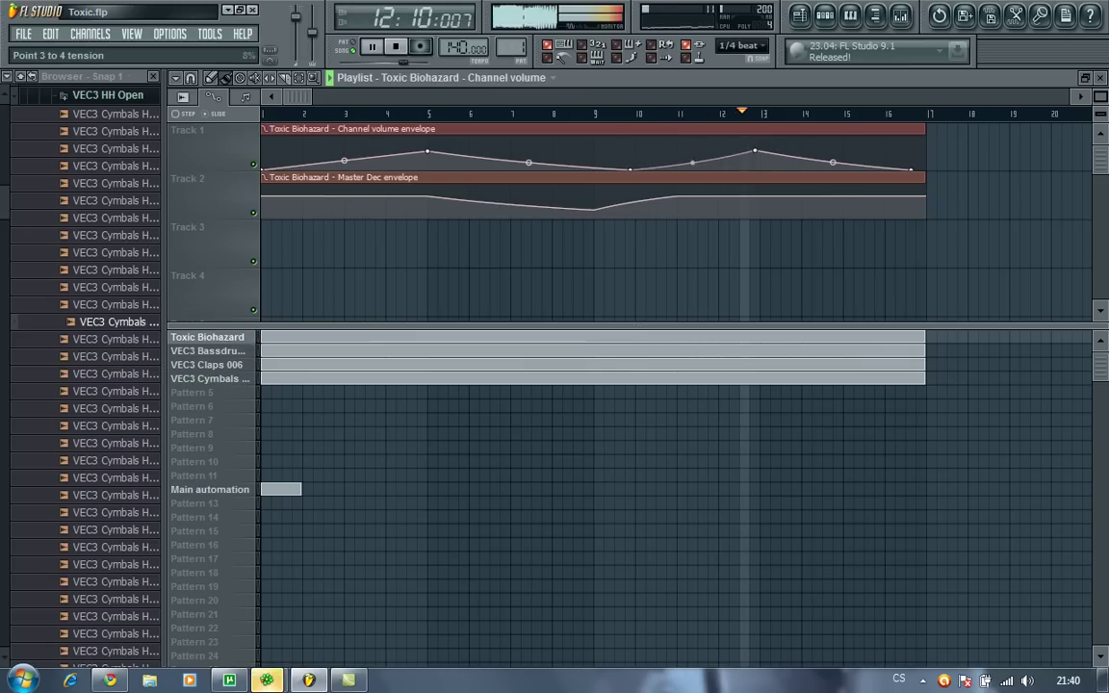
{"action": "left_click_drag", "start_coordinate": [833, 162], "coordinate": [833, 151]}
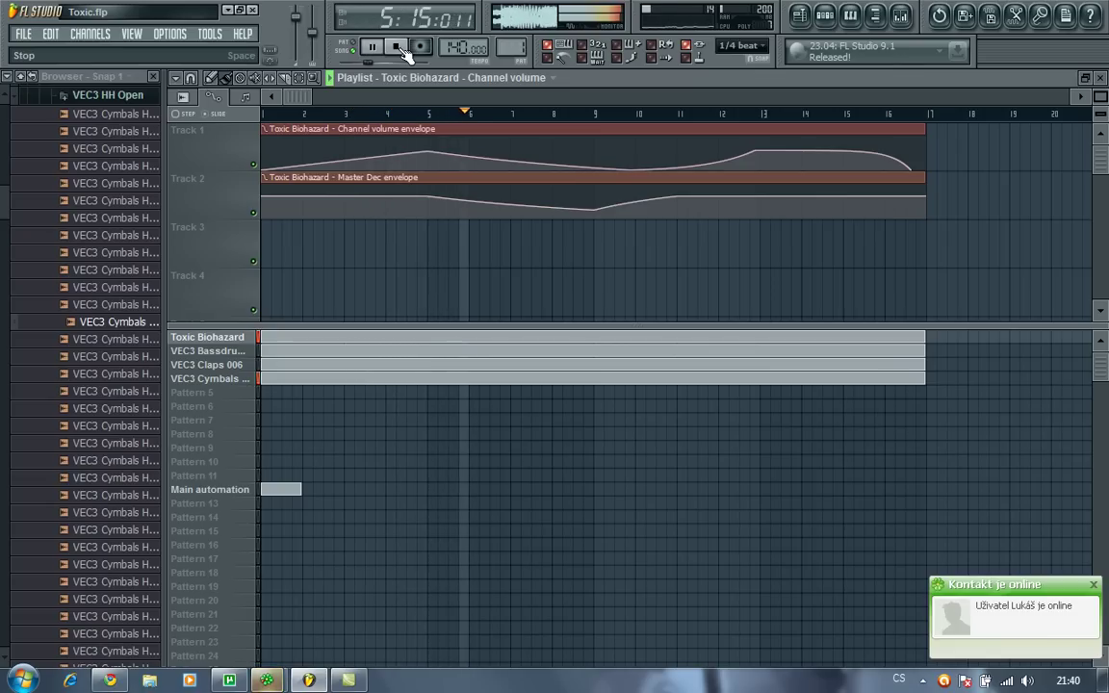
{"action": "left_click", "coordinate": [398, 49]}
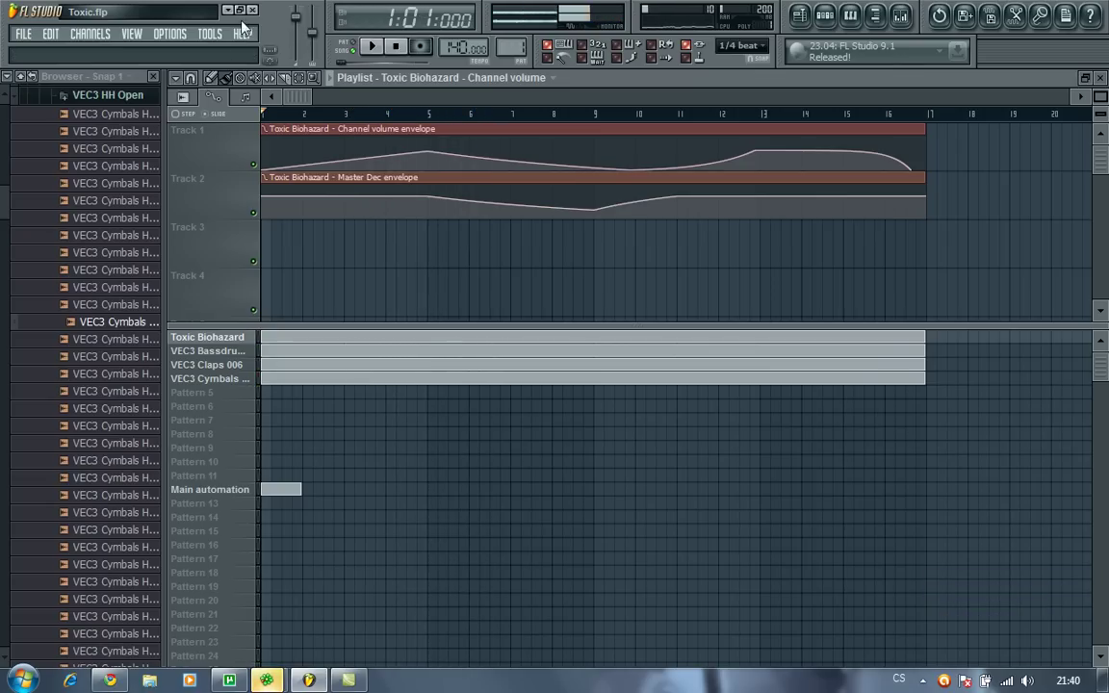